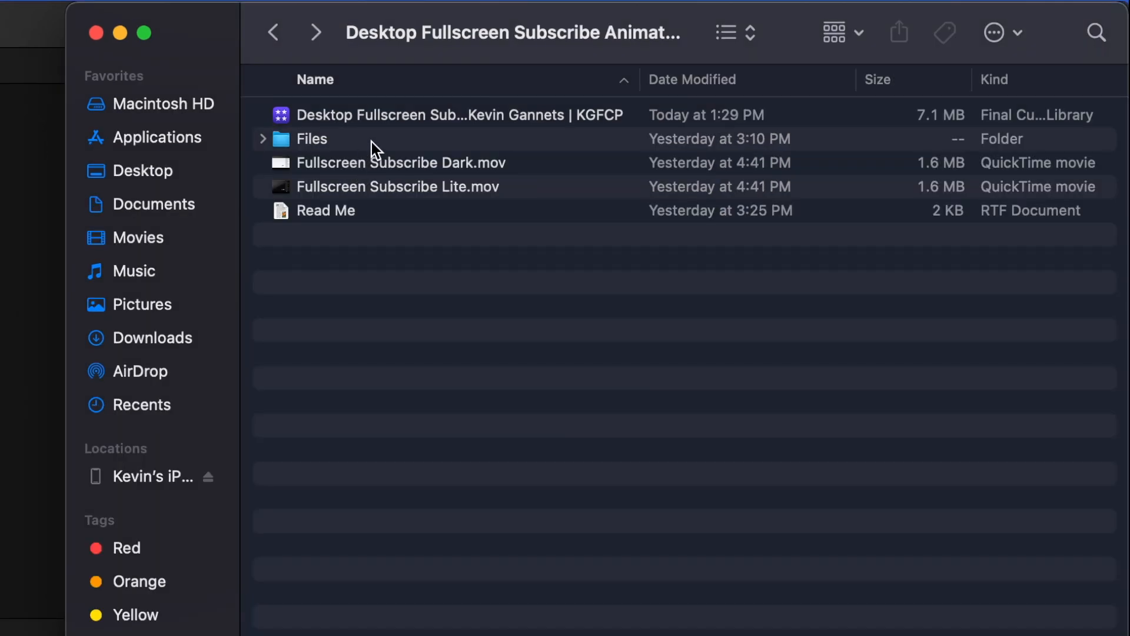
# Open Desktop Subscribe Animation.psd from the Files folder in Photoshop.
pyautogui.doubleClick(373, 141)
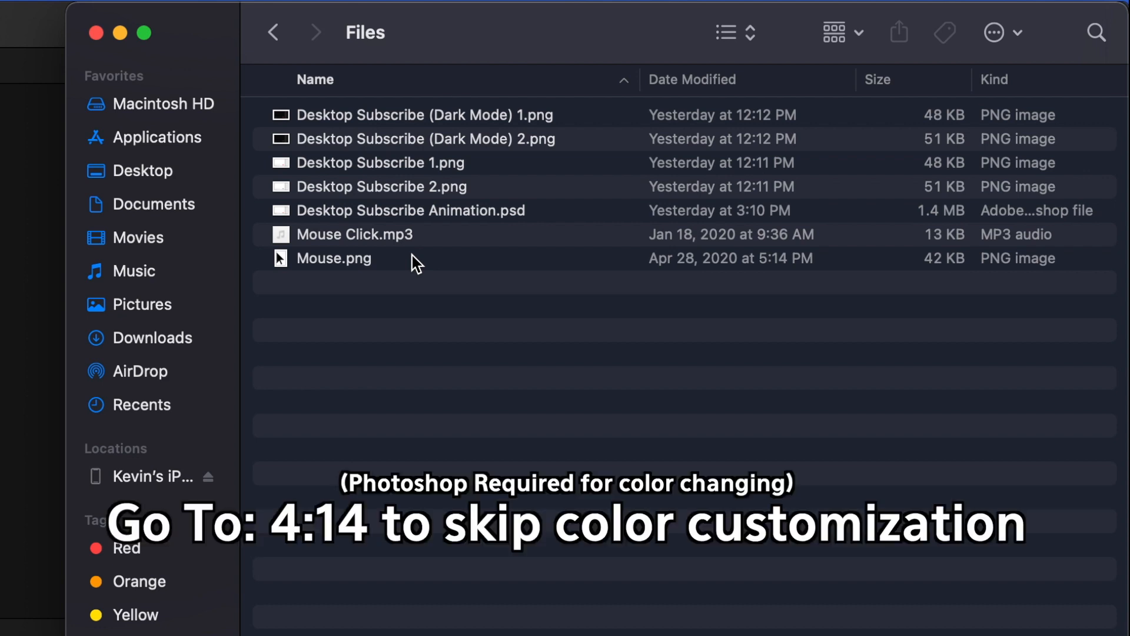
pyautogui.doubleClick(415, 207)
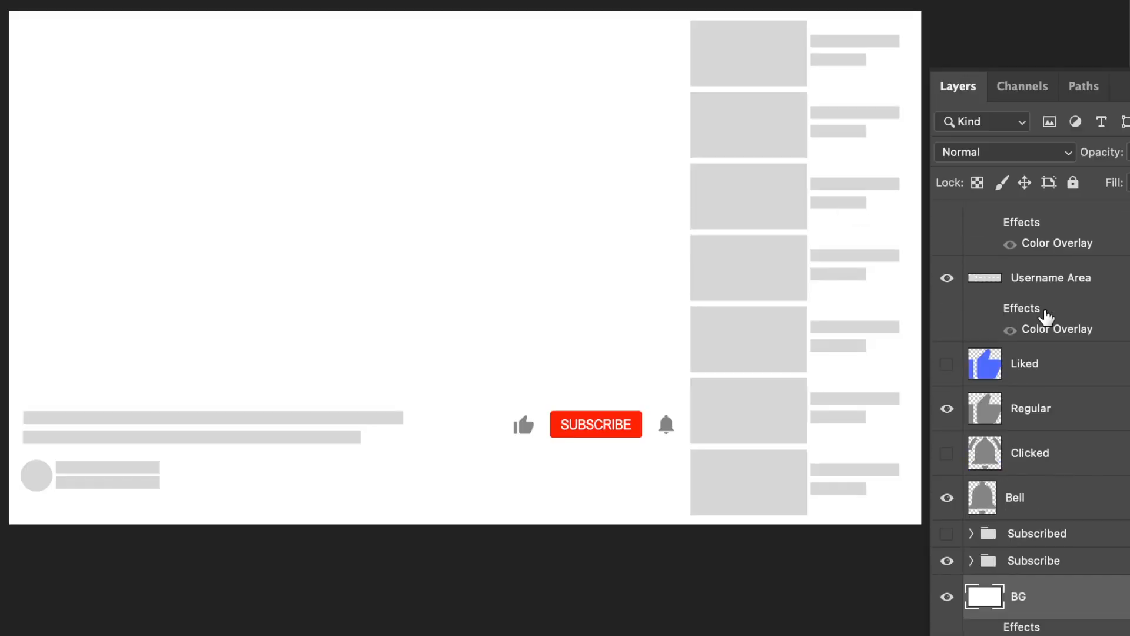
# Preview the alternate button states by toggling the visibility of the Subscribed group and the Clicked and Liked layers.
pyautogui.click(947, 534)
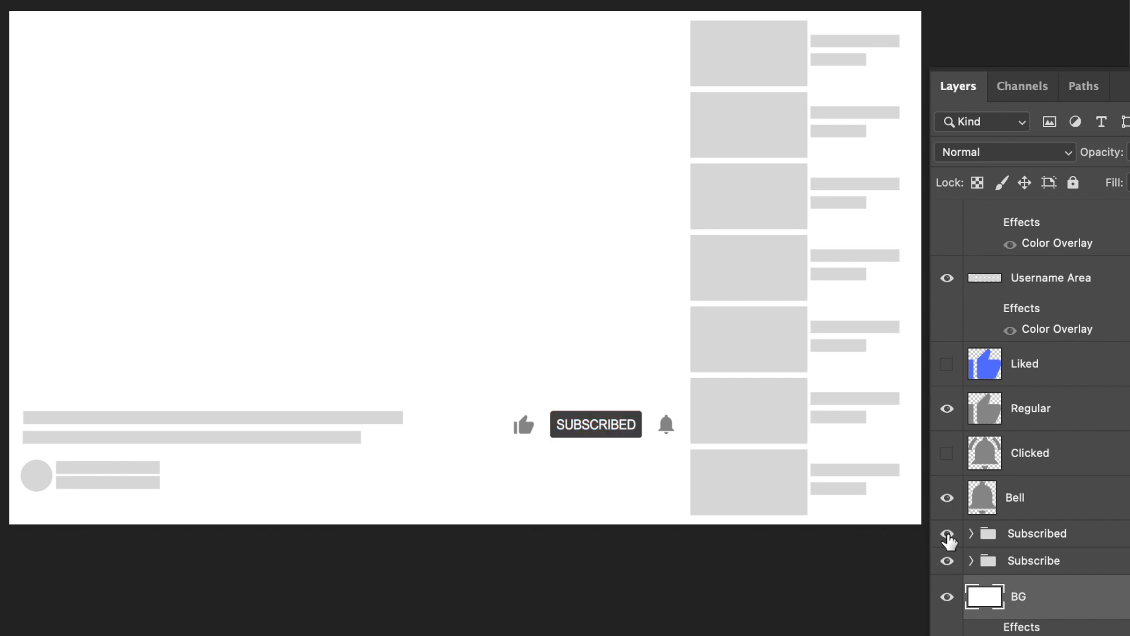
pyautogui.click(947, 534)
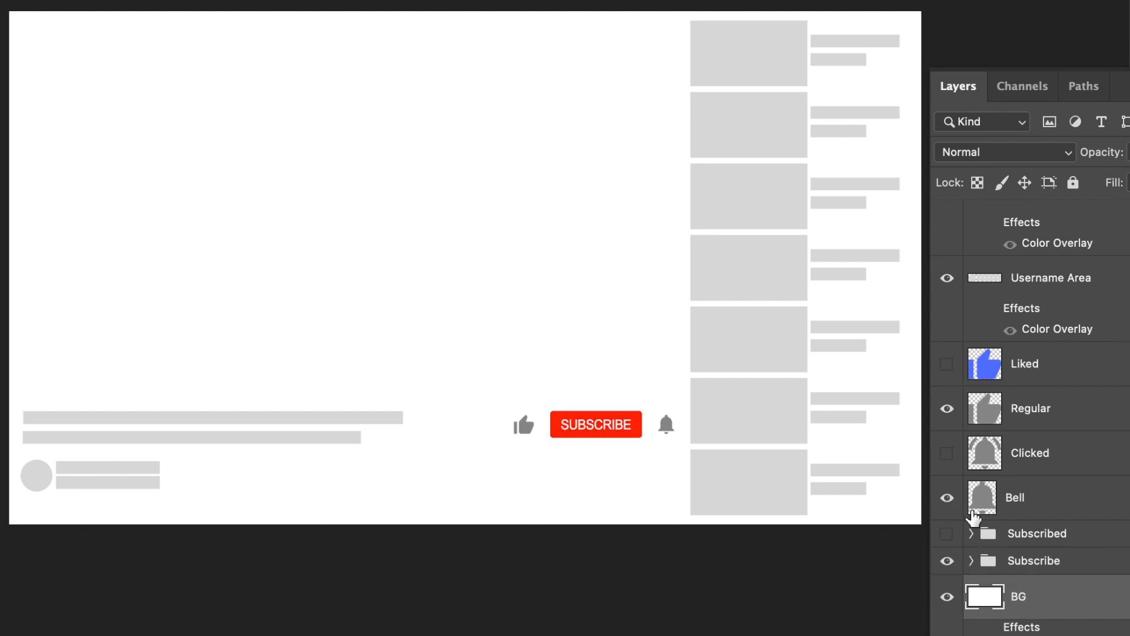
pyautogui.click(947, 453)
pyautogui.click(947, 370)
pyautogui.click(946, 370)
pyautogui.scroll(3, 1013, 416)
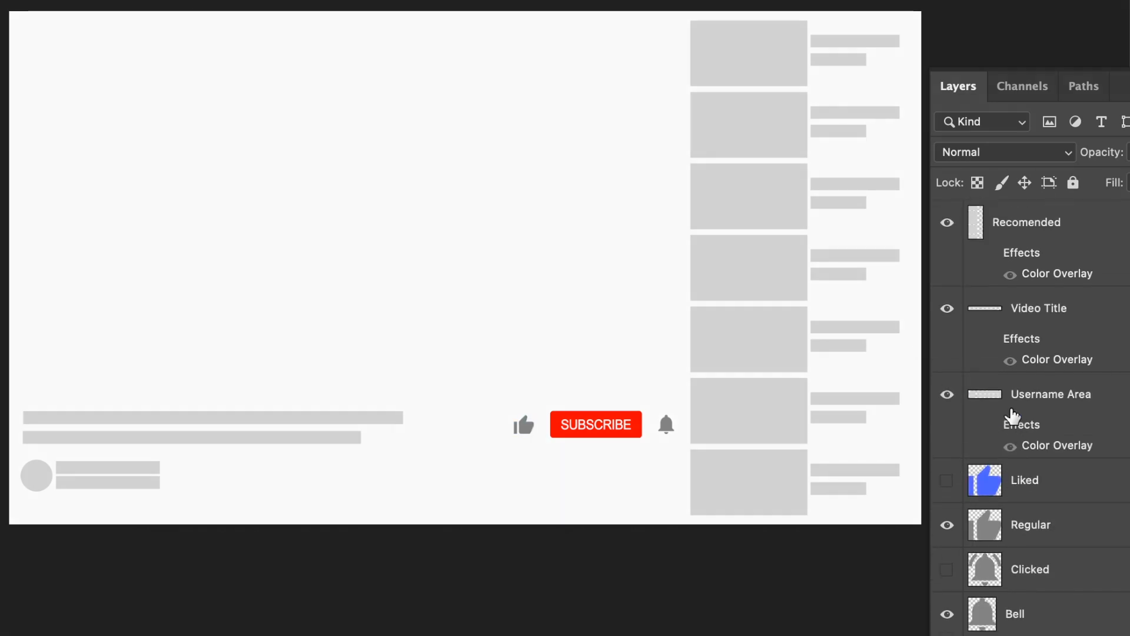
# Check what the Username Area, Video Title and Recomended layers contain by toggling their visibility off and on.
pyautogui.click(947, 394)
pyautogui.click(947, 394)
pyautogui.click(948, 306)
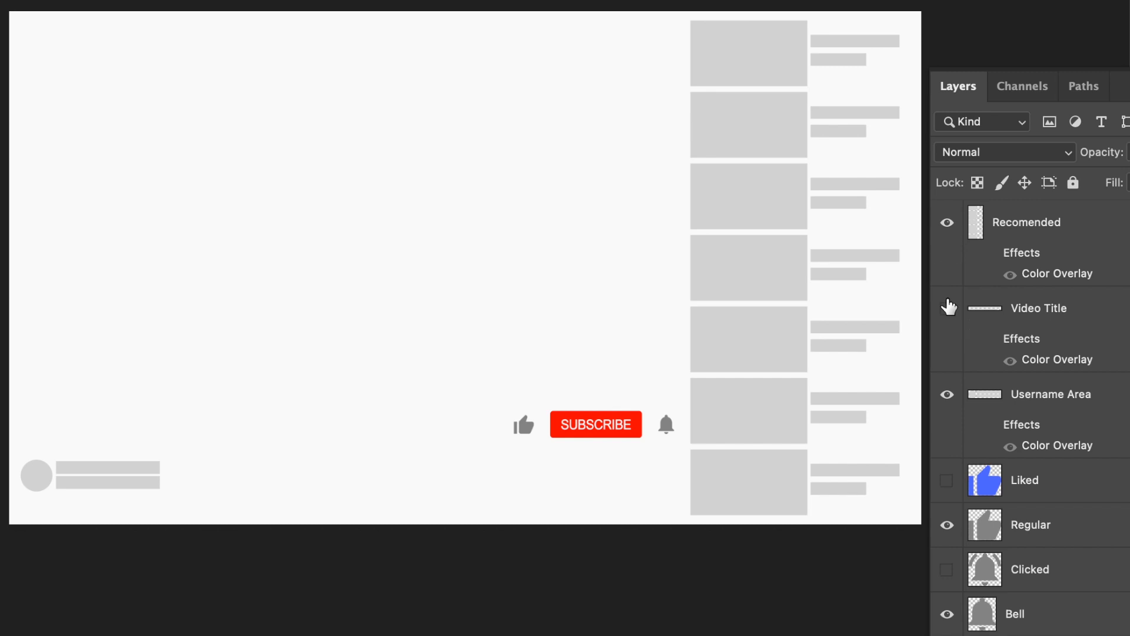
pyautogui.click(948, 306)
pyautogui.click(949, 241)
pyautogui.click(949, 241)
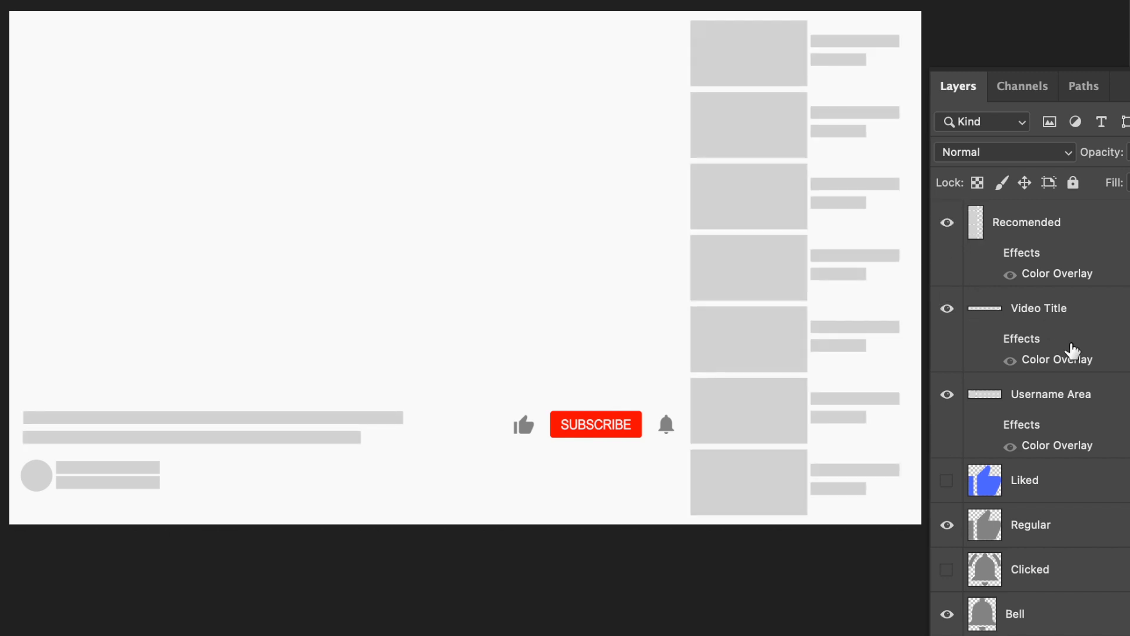
pyautogui.scroll(-4, 1072, 353)
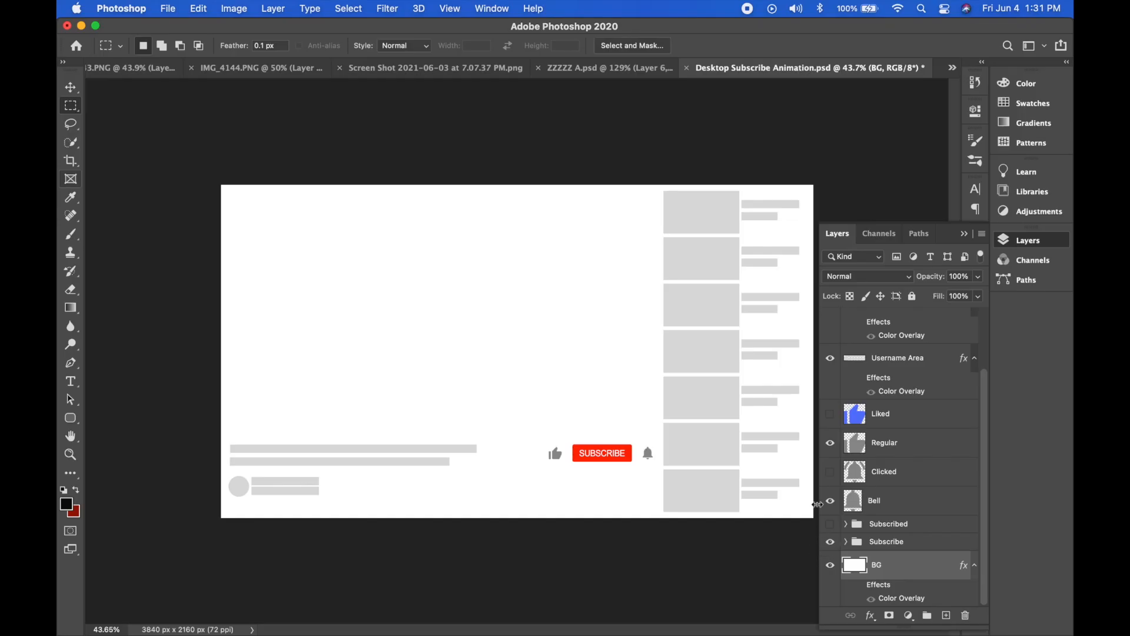
# Add a teal colour overlay (4dddb9) to the red Subscribe shape layer inside the Subscribe group.
pyautogui.click(849, 535)
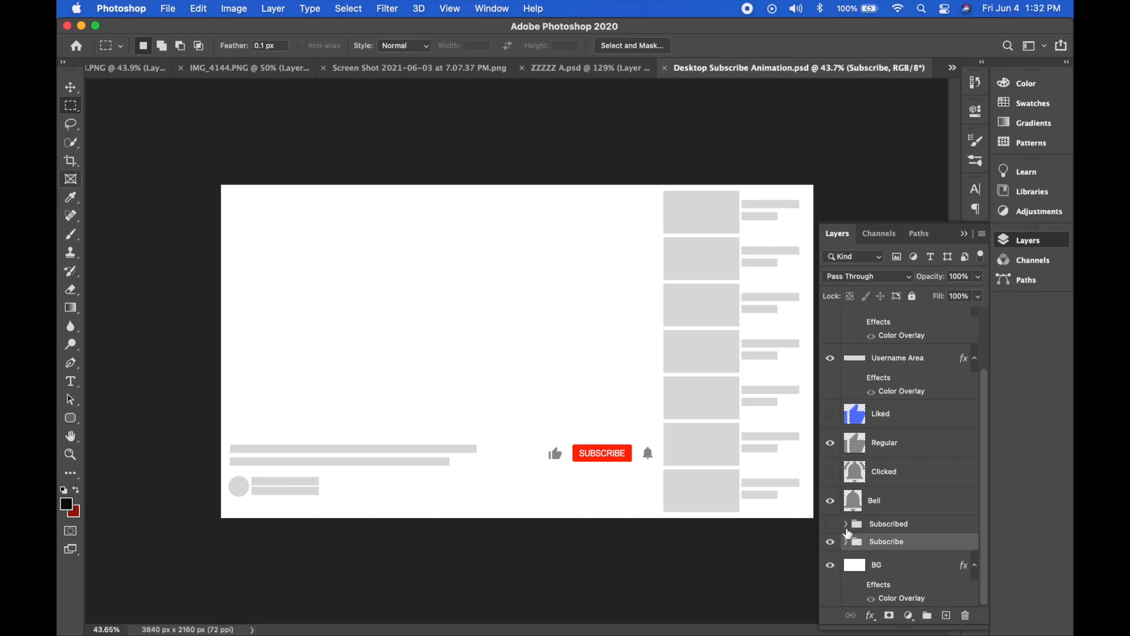
pyautogui.click(846, 541)
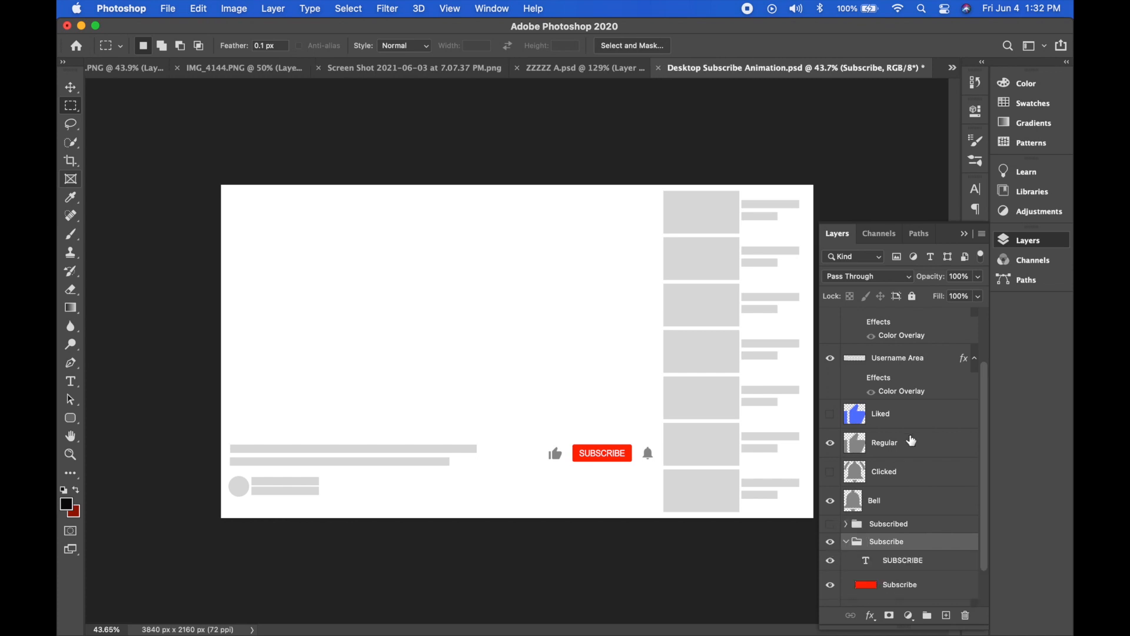
pyautogui.scroll(-2, 912, 441)
pyautogui.doubleClick(955, 543)
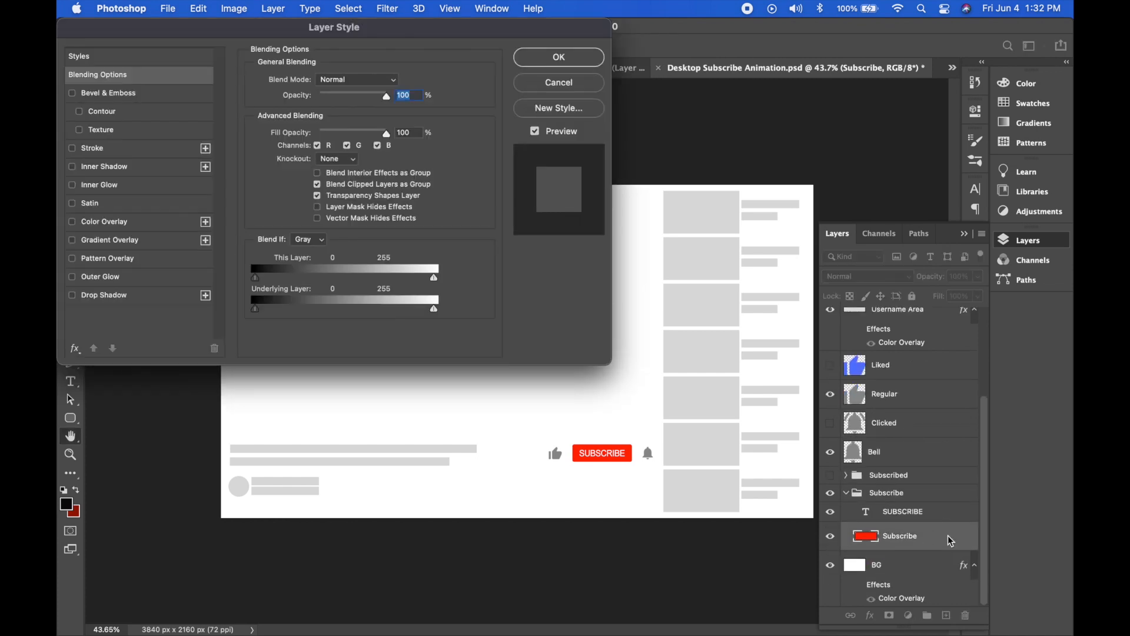
pyautogui.click(116, 223)
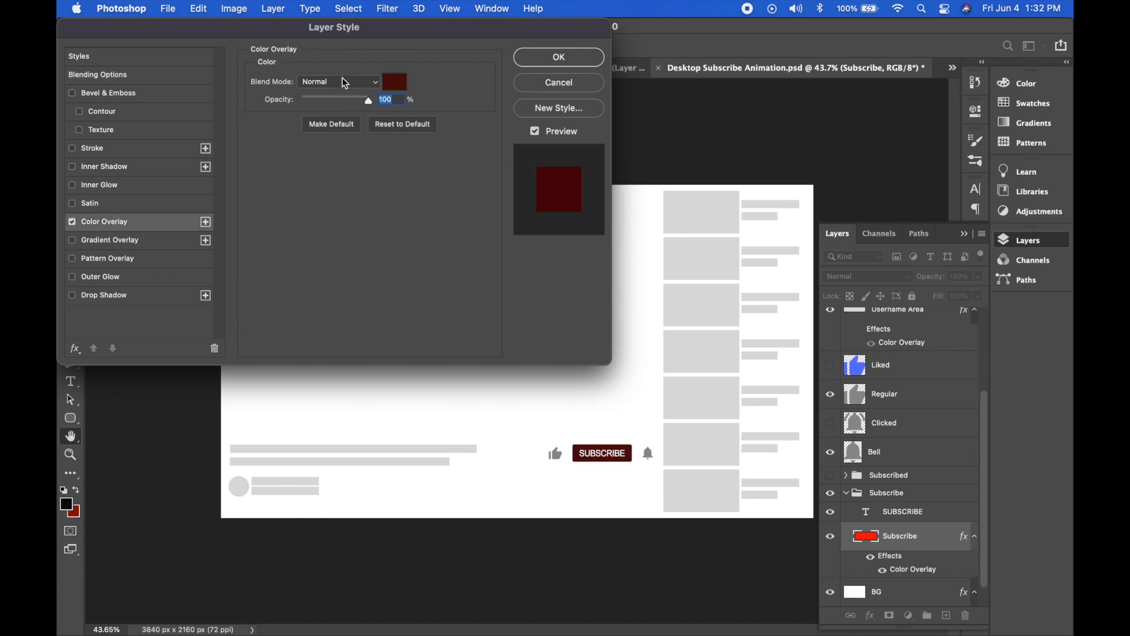
pyautogui.click(400, 82)
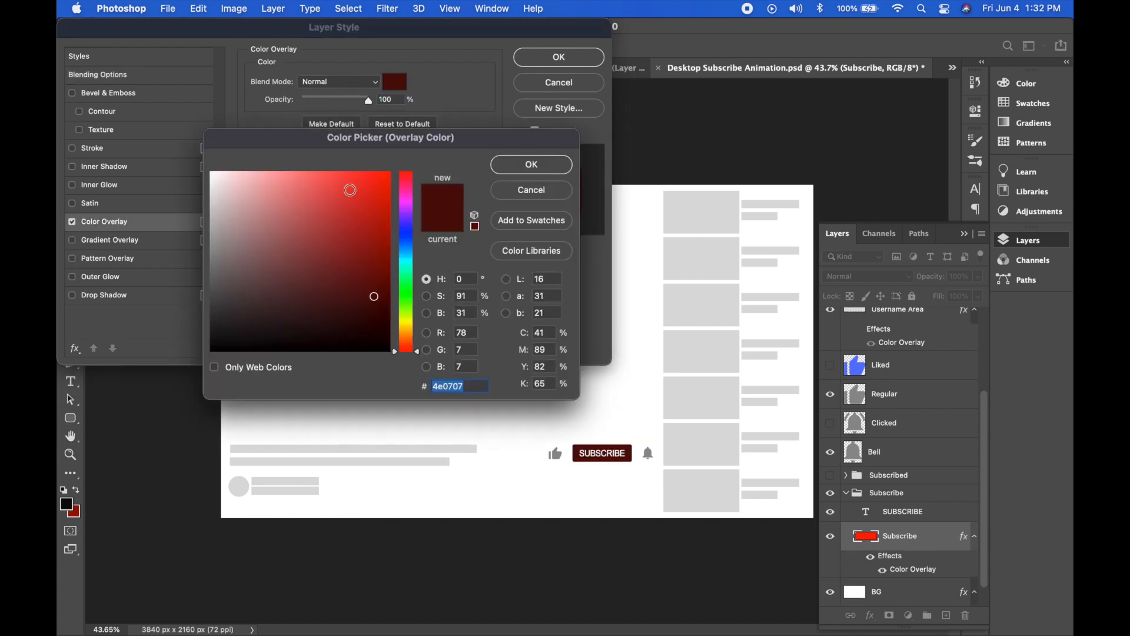
pyautogui.moveTo(350, 191)
pyautogui.mouseDown()
pyautogui.moveTo(374, 176)
pyautogui.moveTo(328, 262)
pyautogui.mouseUp()
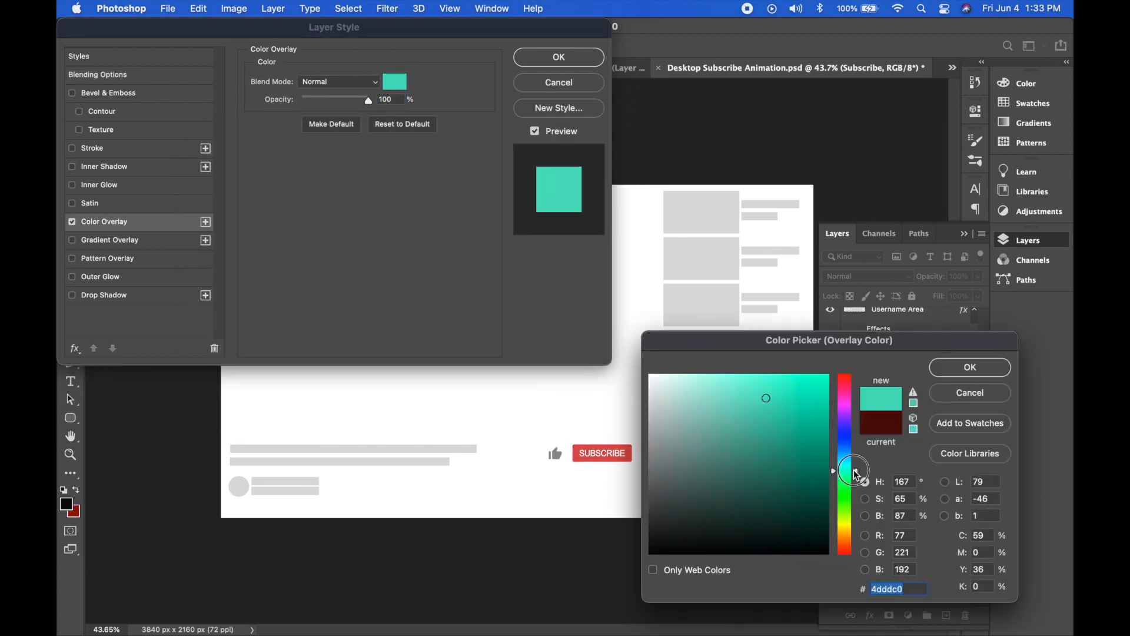
pyautogui.moveTo(858, 474); pyautogui.dragTo(854, 471)
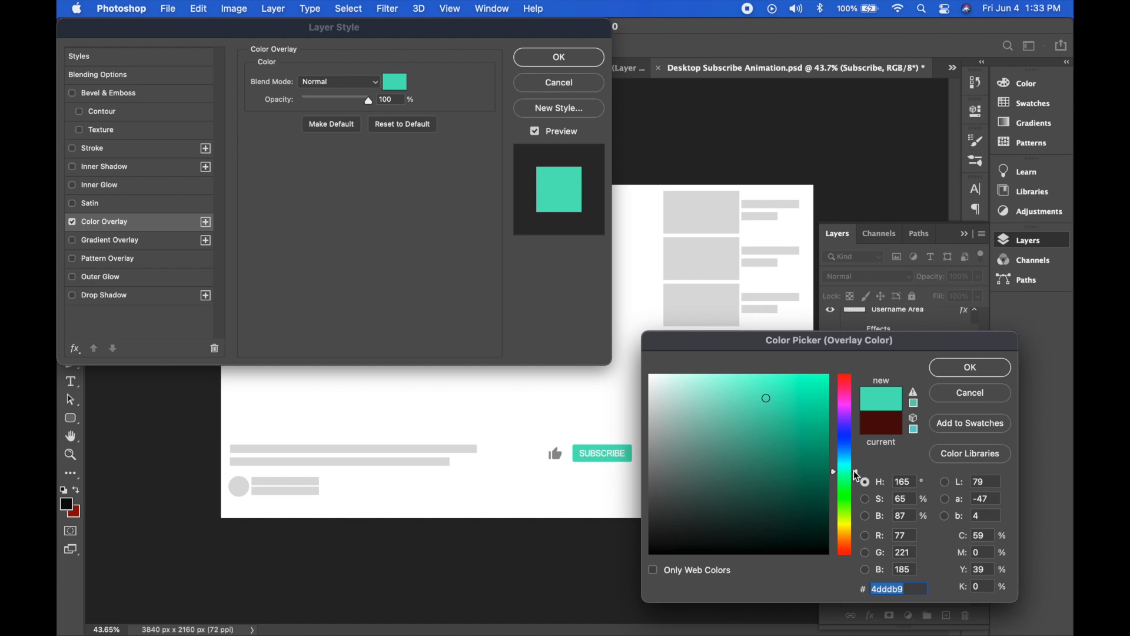
pyautogui.click(999, 377)
pyautogui.click(560, 57)
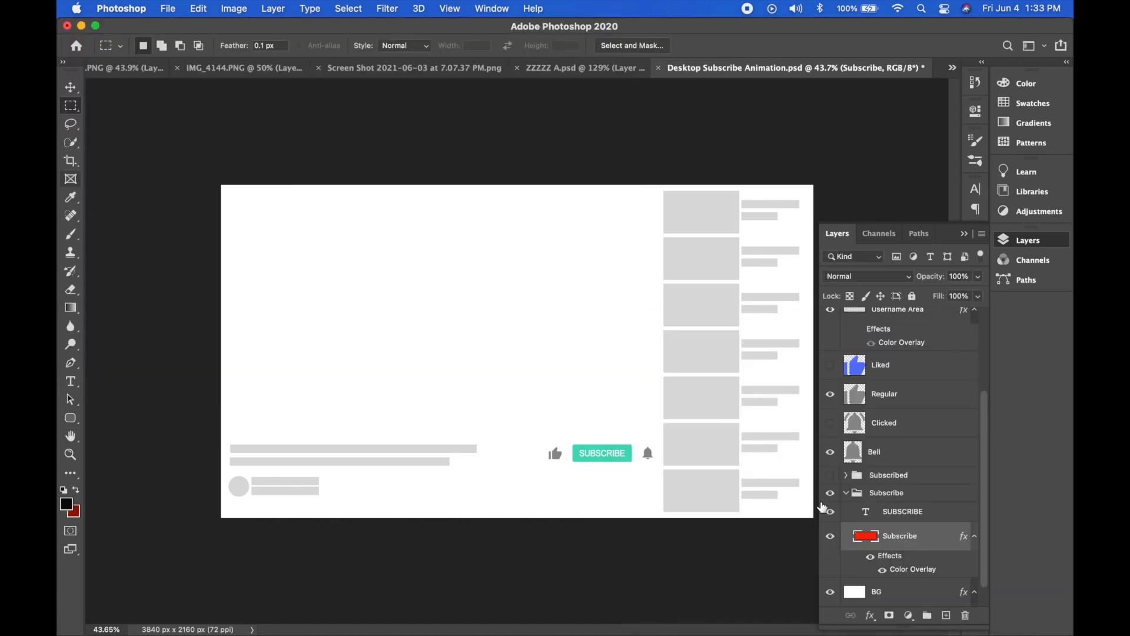
# Show the Liked layer and apply the same teal colour overlay to it.
pyautogui.scroll(2, 906, 512)
pyautogui.click(831, 393)
pyautogui.doubleClick(917, 397)
pyautogui.click(104, 222)
pyautogui.click(540, 59)
# Enable the BG layer's colour overlay and set it to a bright blue.
pyautogui.scroll(-5, 901, 501)
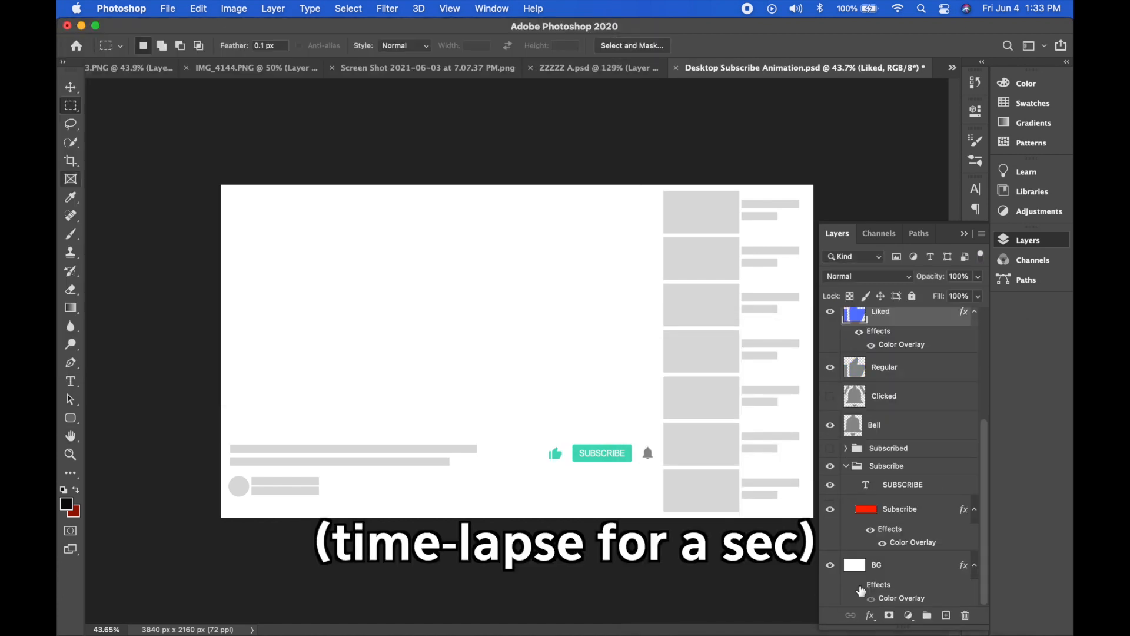
pyautogui.doubleClick(901, 597)
pyautogui.click(395, 81)
pyautogui.moveTo(653, 521)
pyautogui.mouseDown()
pyautogui.moveTo(643, 474)
pyautogui.moveTo(650, 501)
pyautogui.mouseUp()
pyautogui.moveTo(848, 434); pyautogui.dragTo(850, 448)
pyautogui.moveTo(742, 418); pyautogui.dragTo(797, 372)
pyautogui.click(970, 367)
pyautogui.click(558, 57)
# Enable the Recomended layer's colour overlay and set it to a darker blue based on the background colour.
pyautogui.scroll(5, 883, 365)
pyautogui.doubleClick(907, 356)
pyautogui.click(559, 58)
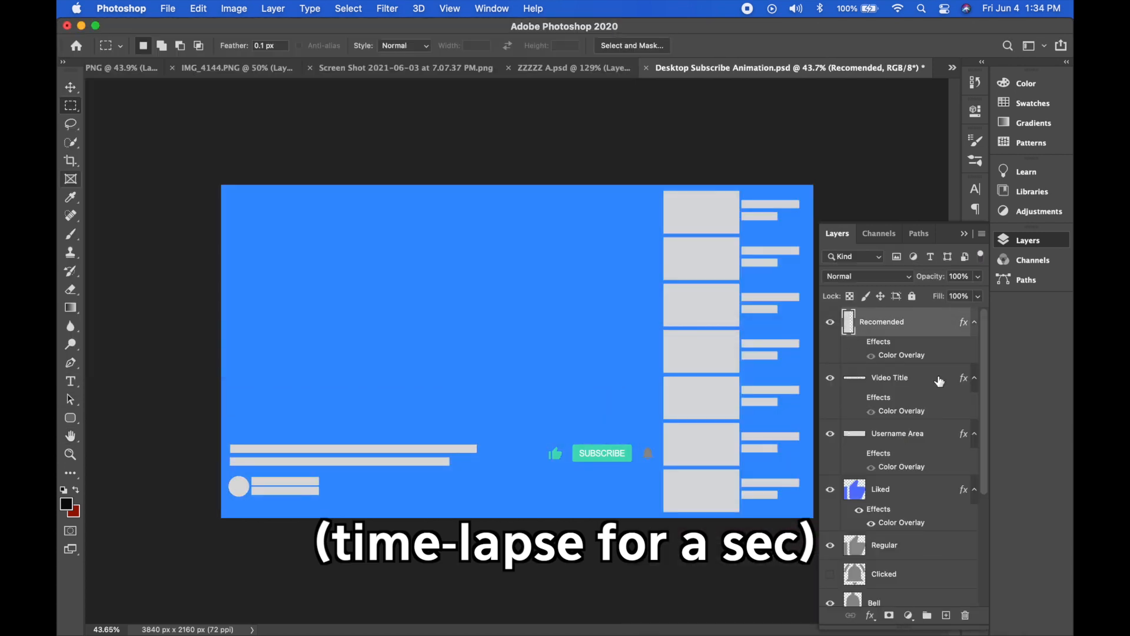
pyautogui.click(859, 342)
pyautogui.doubleClick(902, 355)
pyautogui.click(395, 81)
pyautogui.click(635, 198)
pyautogui.click(796, 431)
pyautogui.click(970, 367)
pyautogui.click(559, 57)
# Enable the Video Title layer's colour overlay and set it to the same darker blue as the recommended thumbnails.
pyautogui.click(859, 398)
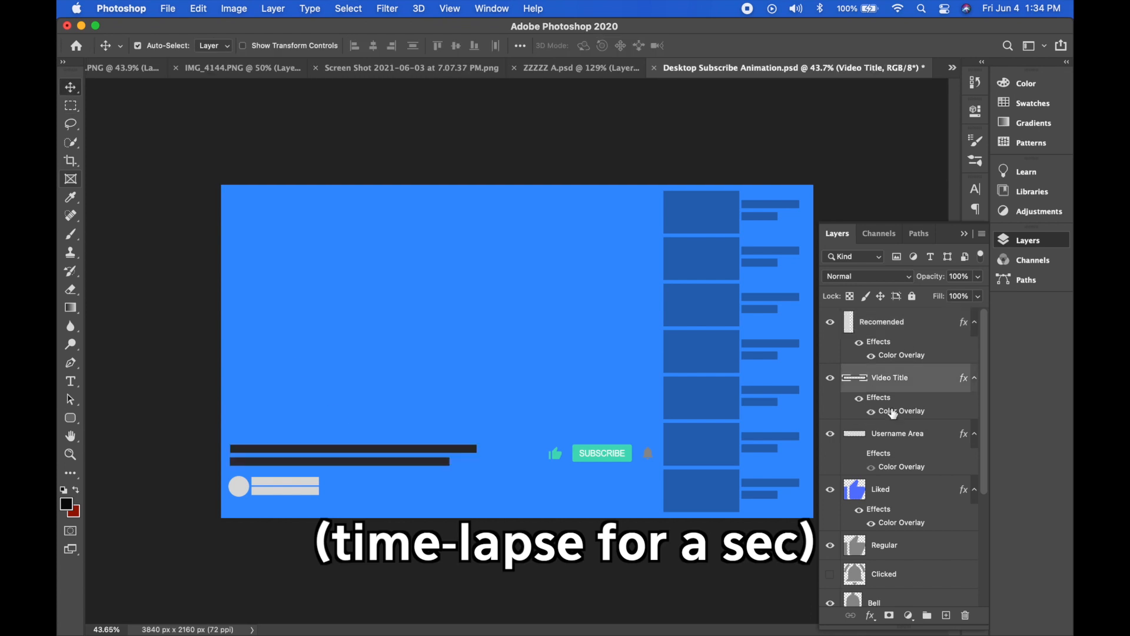
pyautogui.doubleClick(890, 411)
pyautogui.click(394, 81)
pyautogui.click(970, 367)
pyautogui.click(557, 61)
# Enable the Username Area layer's colour overlay and match it to the darker blue of the video title.
pyautogui.click(859, 442)
pyautogui.doubleClick(903, 456)
pyautogui.click(394, 81)
pyautogui.press('Return')
pyautogui.click(556, 61)
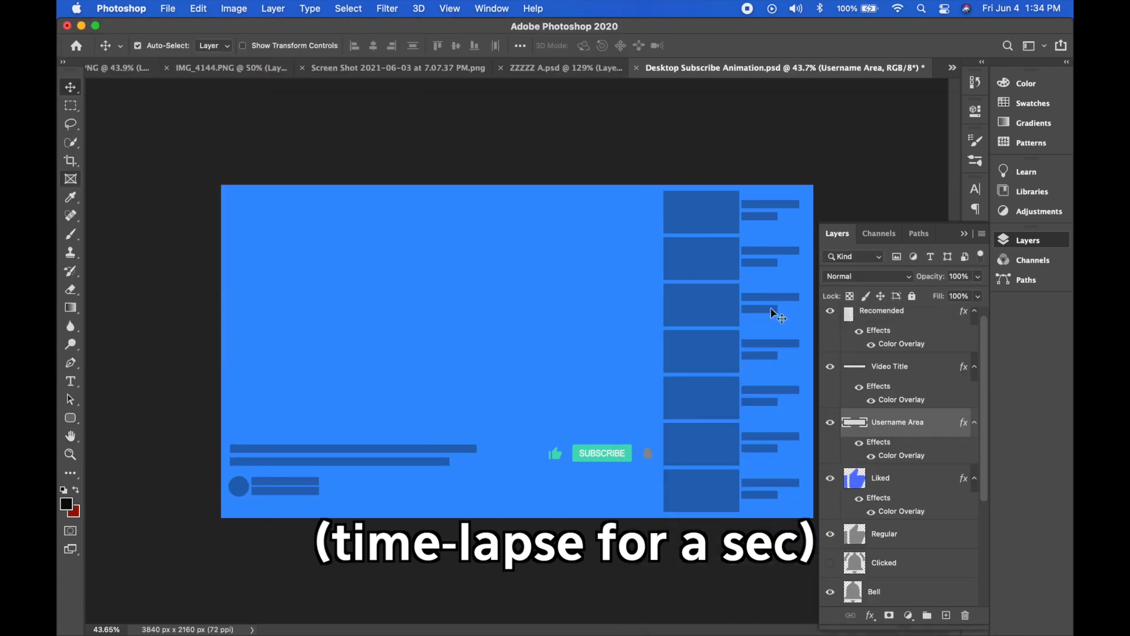
# Add a light grey colour overlay to the Bell layer.
pyautogui.scroll(-5, 907, 447)
pyautogui.doubleClick(919, 458)
pyautogui.click(105, 222)
pyautogui.click(395, 81)
pyautogui.click(970, 368)
pyautogui.click(539, 60)
# Show the Clicked bell layer and give it the same light grey colour overlay.
pyautogui.click(831, 429)
pyautogui.doubleClick(919, 430)
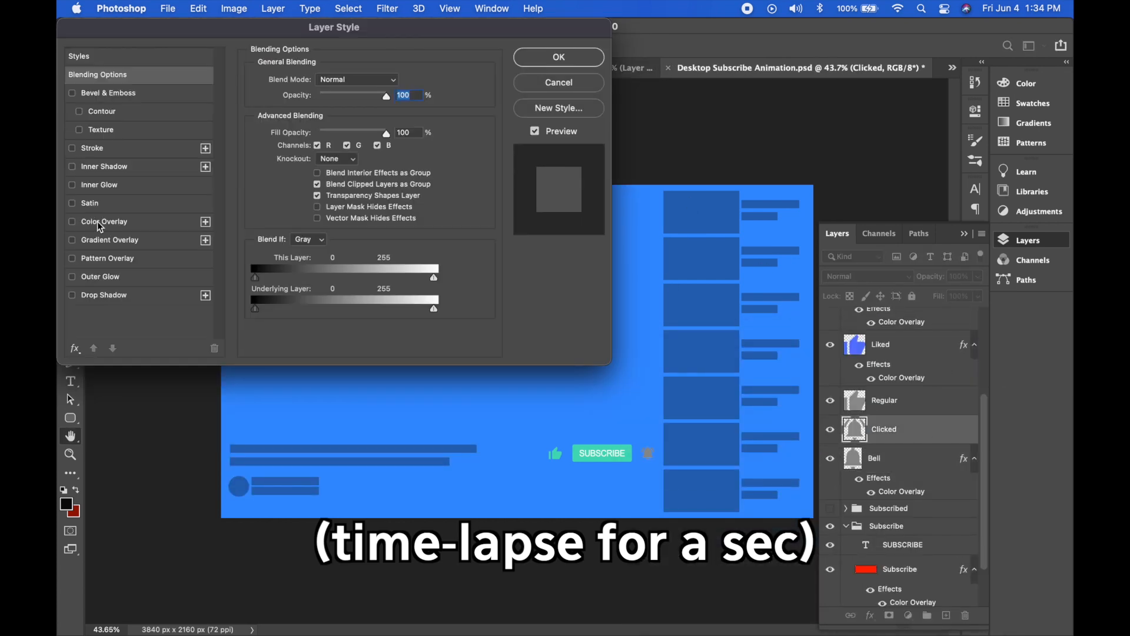
pyautogui.click(100, 224)
pyautogui.click(553, 58)
# Add a colour overlay to the Regular thumbs-up layer and adjust its colour to a darker shade.
pyautogui.doubleClick(919, 400)
pyautogui.click(104, 221)
pyautogui.click(395, 81)
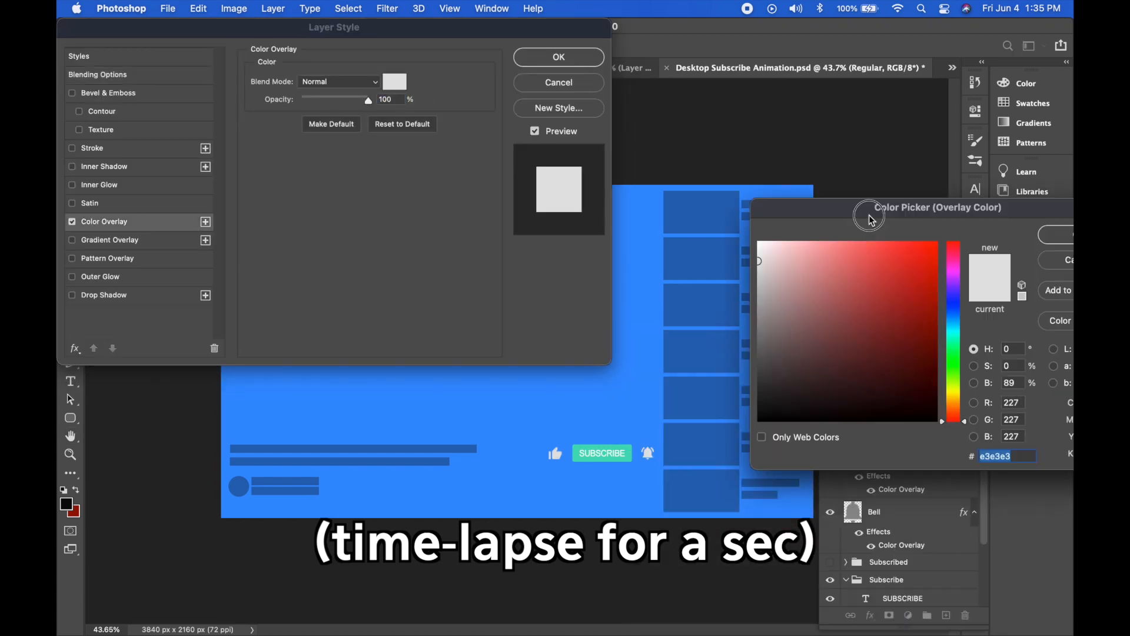
pyautogui.click(955, 339)
pyautogui.click(816, 263)
pyautogui.moveTo(815, 263); pyautogui.dragTo(759, 270)
pyautogui.click(1060, 263)
pyautogui.click(395, 81)
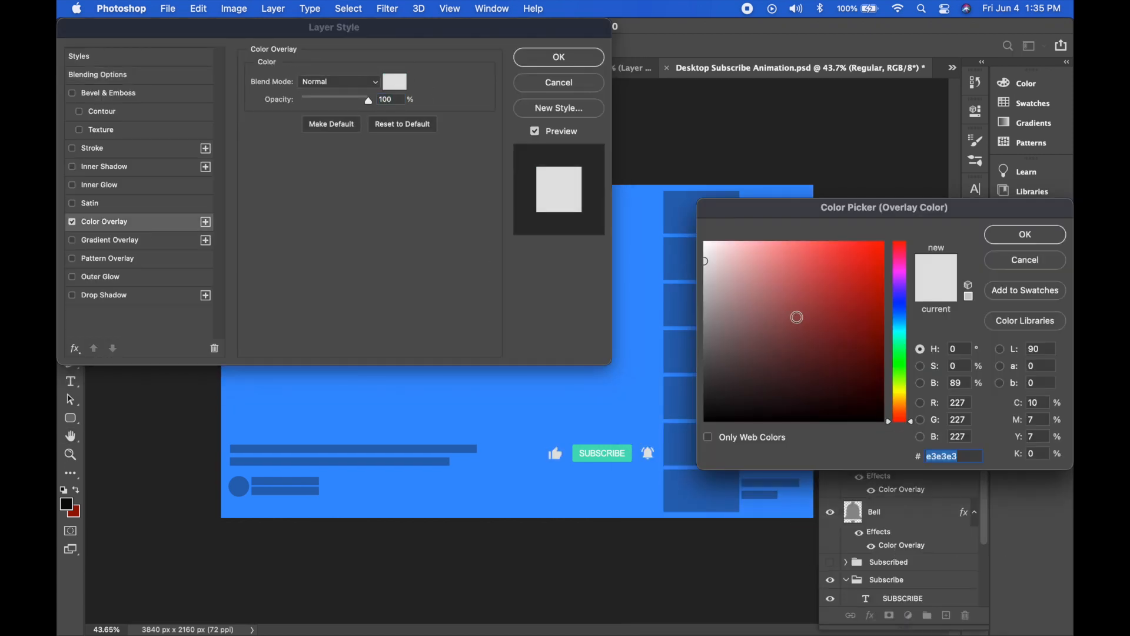
pyautogui.moveTo(797, 318); pyautogui.dragTo(695, 318)
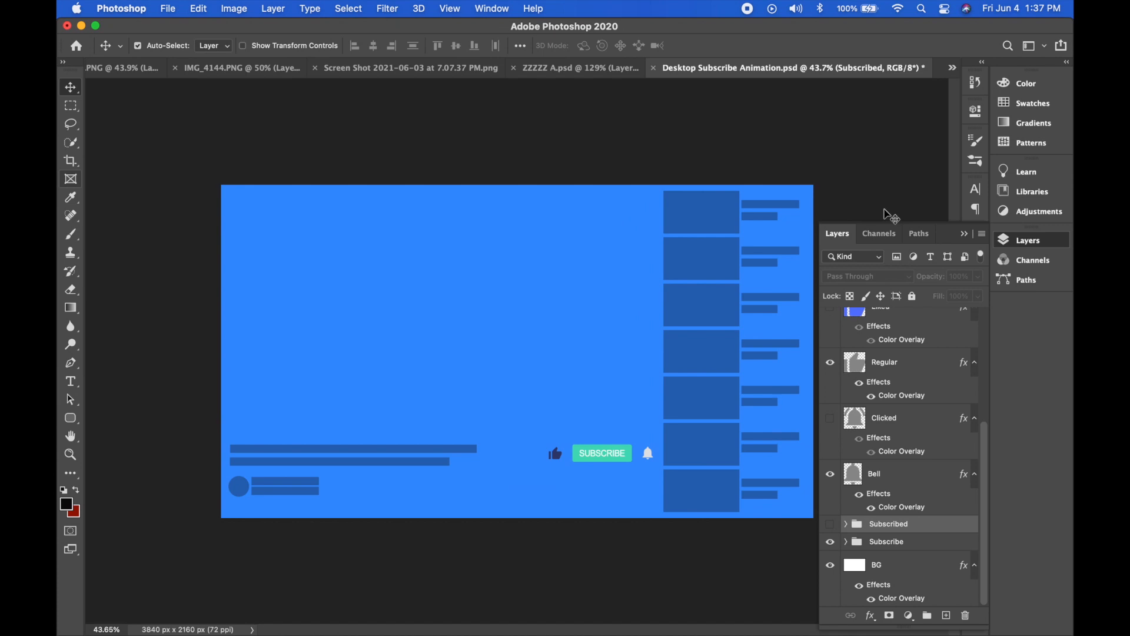
# Compare the liked and regular thumbs-up states by toggling the Liked layer's visibility on and off.
pyautogui.scroll(3, 924, 480)
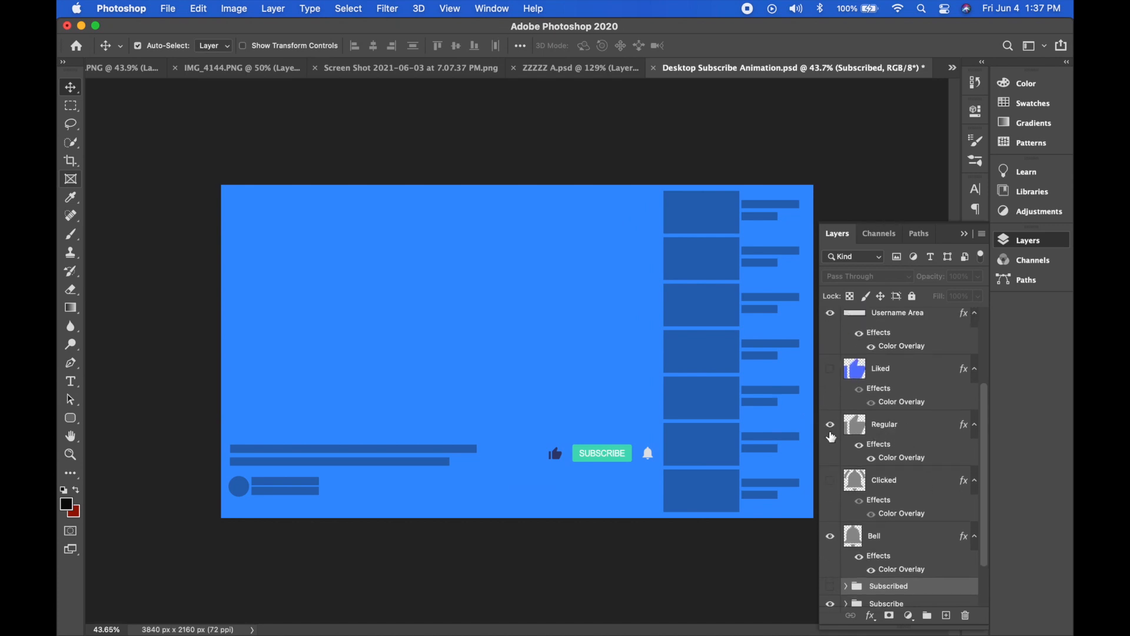
pyautogui.click(830, 373)
pyautogui.click(830, 374)
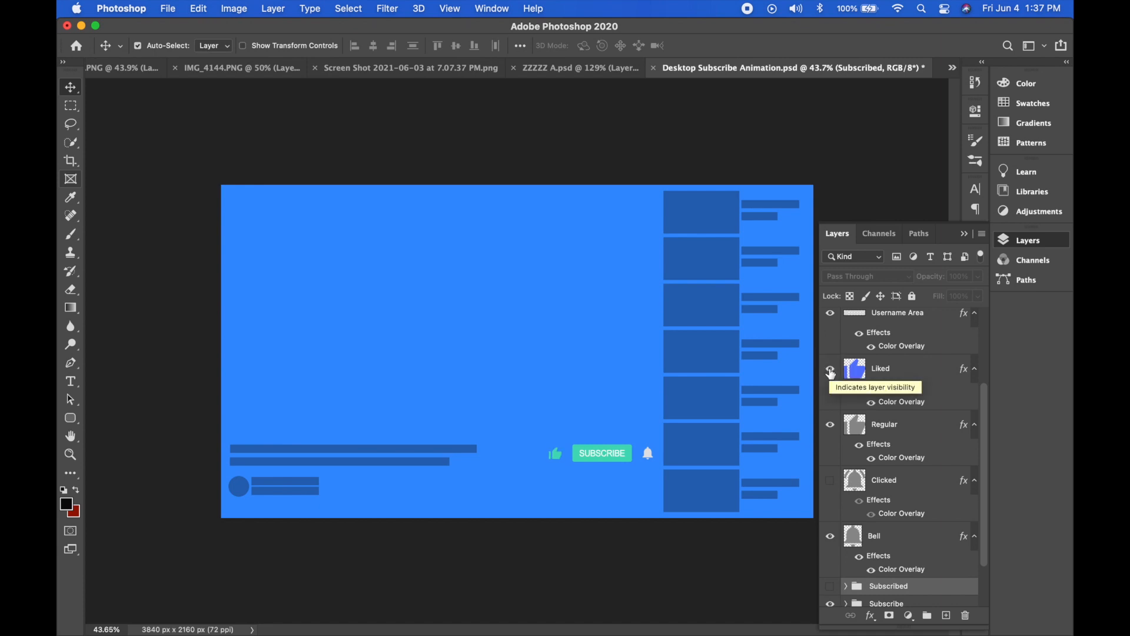
pyautogui.click(830, 371)
pyautogui.scroll(-2, 842, 400)
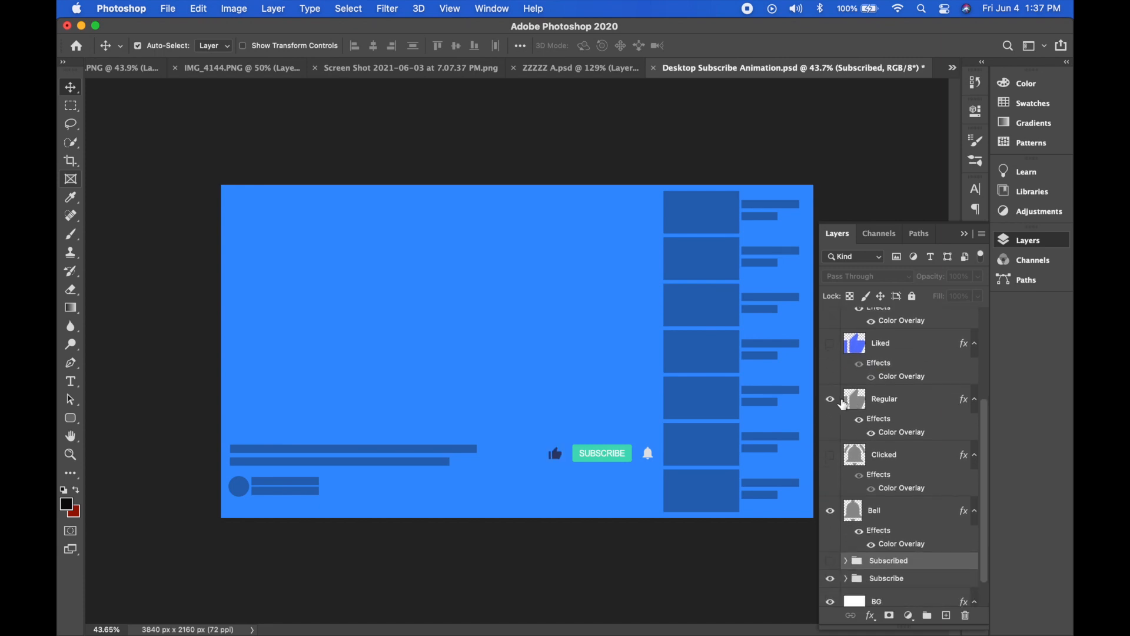
pyautogui.click(833, 348)
pyautogui.click(833, 352)
pyautogui.scroll(-3, 832, 404)
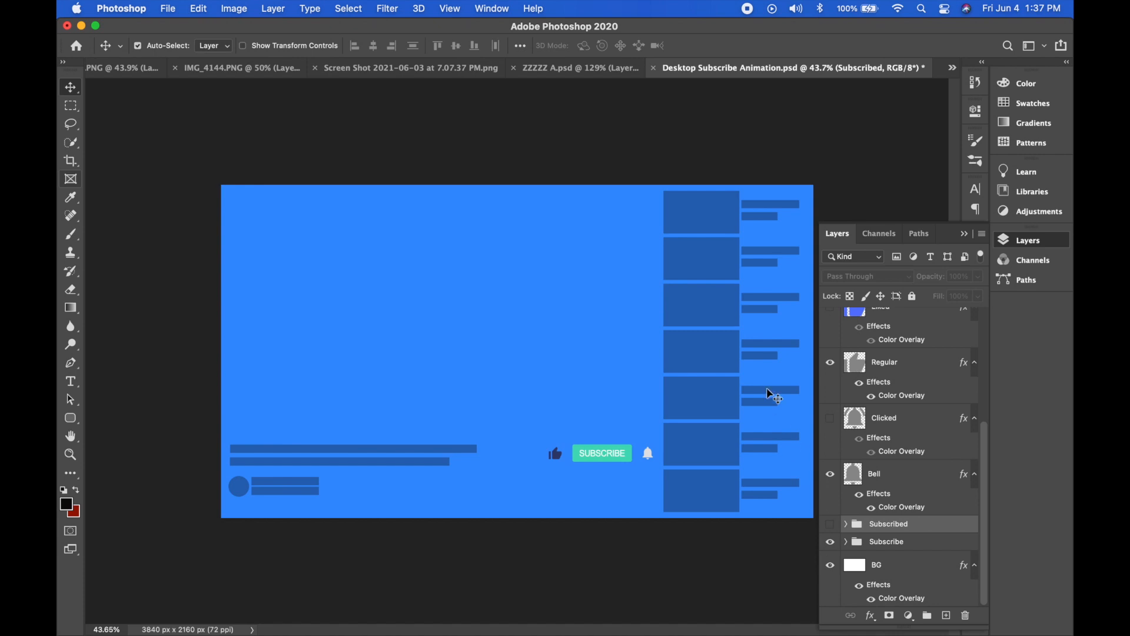
# Save the design to the Desktop as a PNG named "Desktop Test 1" with the large file size (fastest saving) option.
pyautogui.press('super+shift+s')
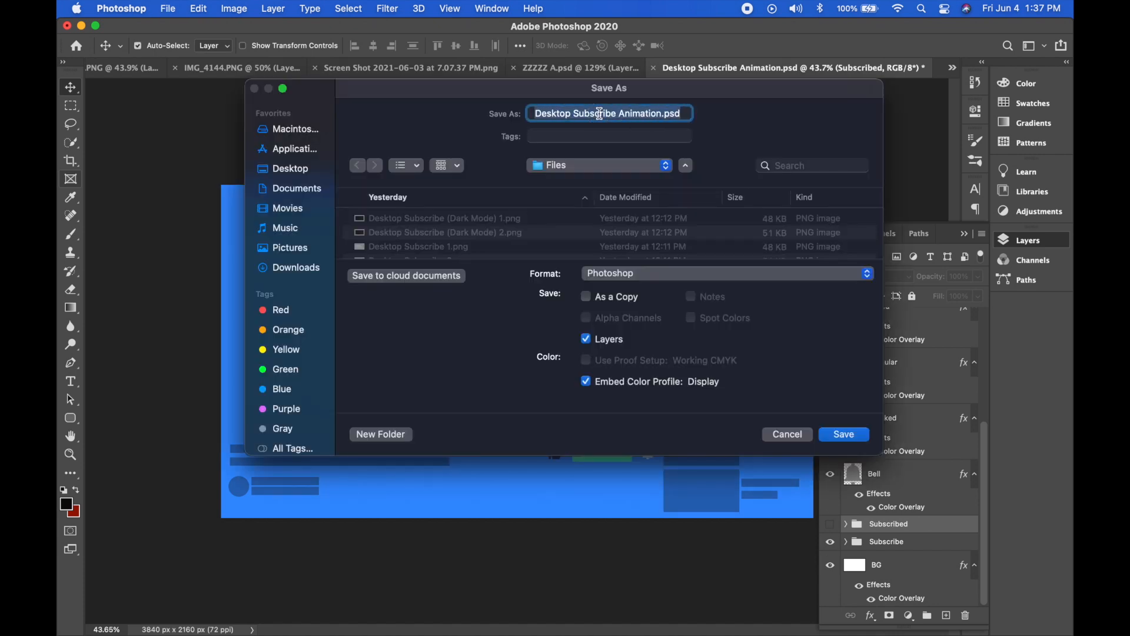
pyautogui.write('Desktop Test 1')
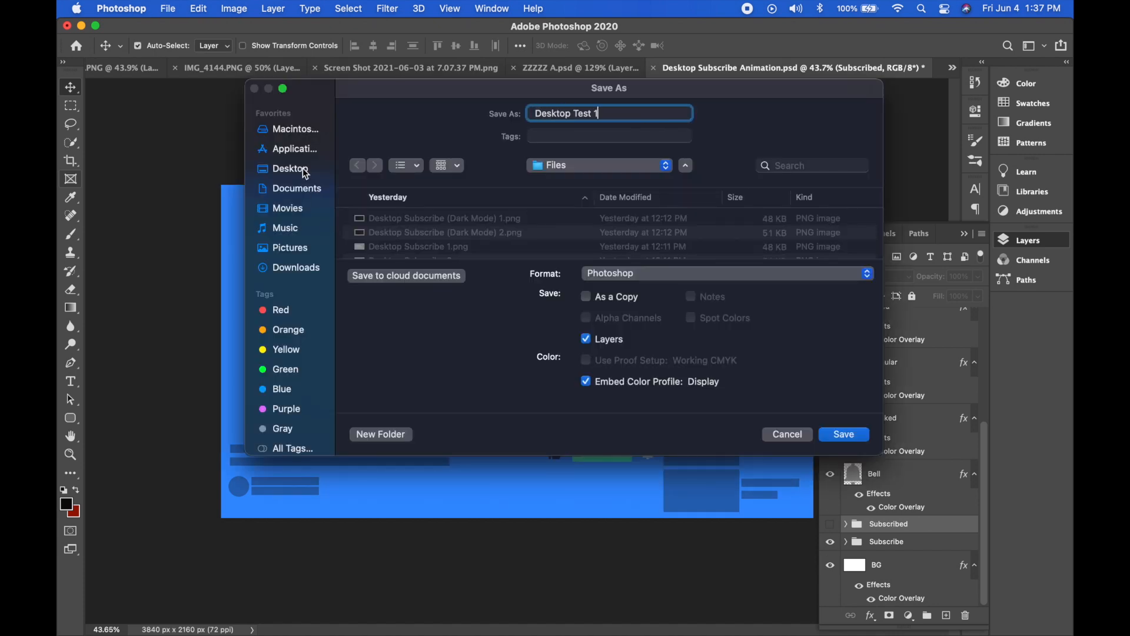
pyautogui.click(305, 172)
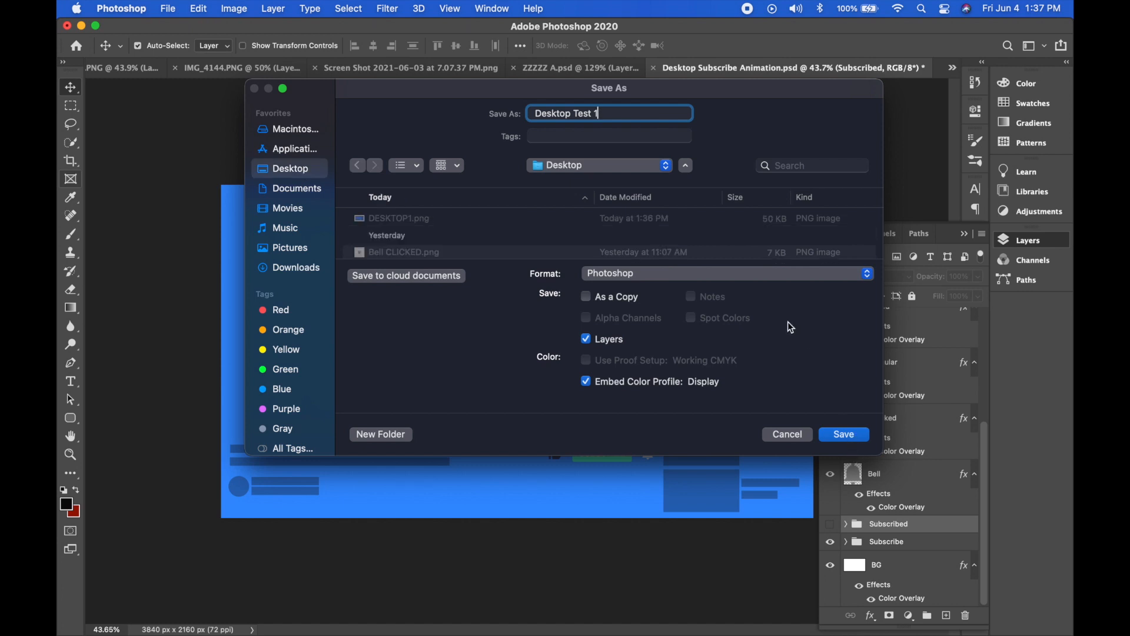
pyautogui.click(772, 274)
pyautogui.click(707, 518)
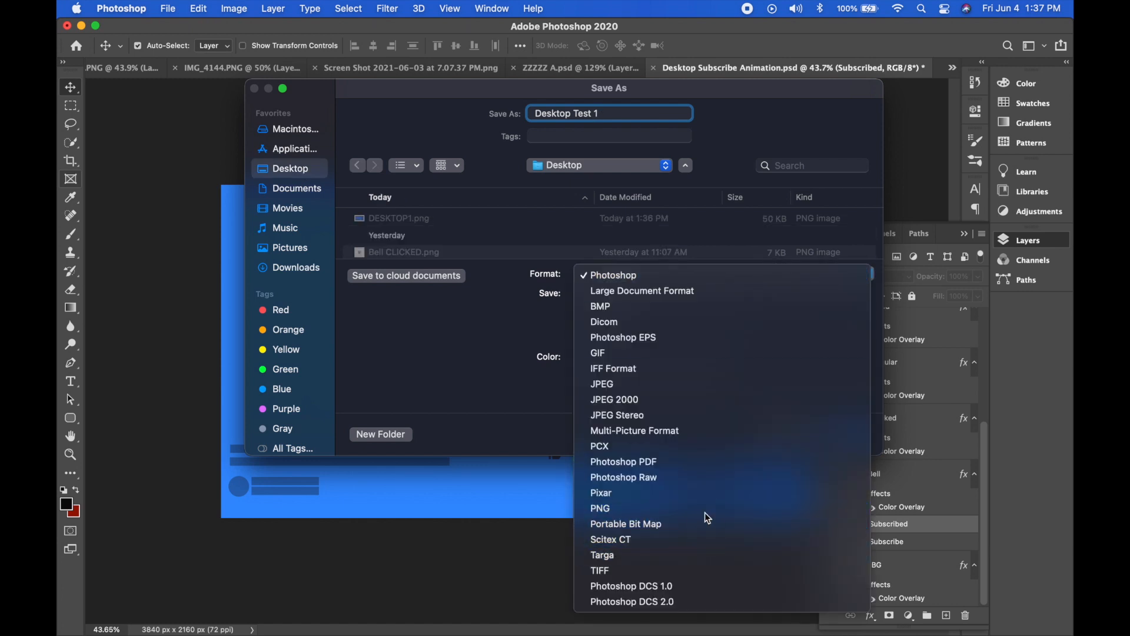
pyautogui.click(843, 435)
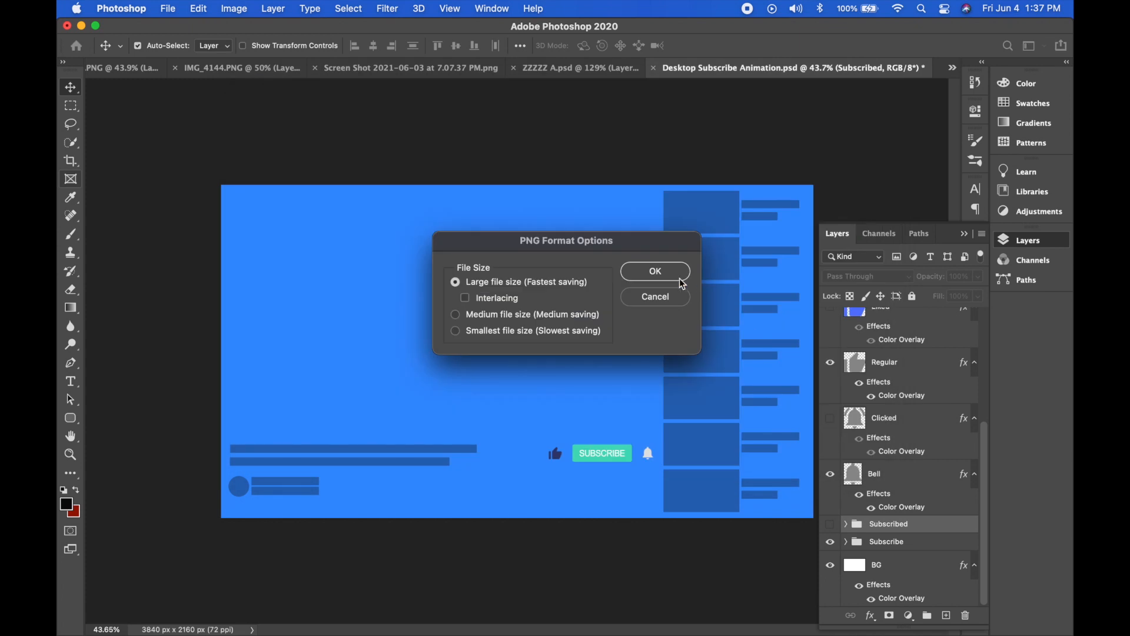
pyautogui.click(677, 277)
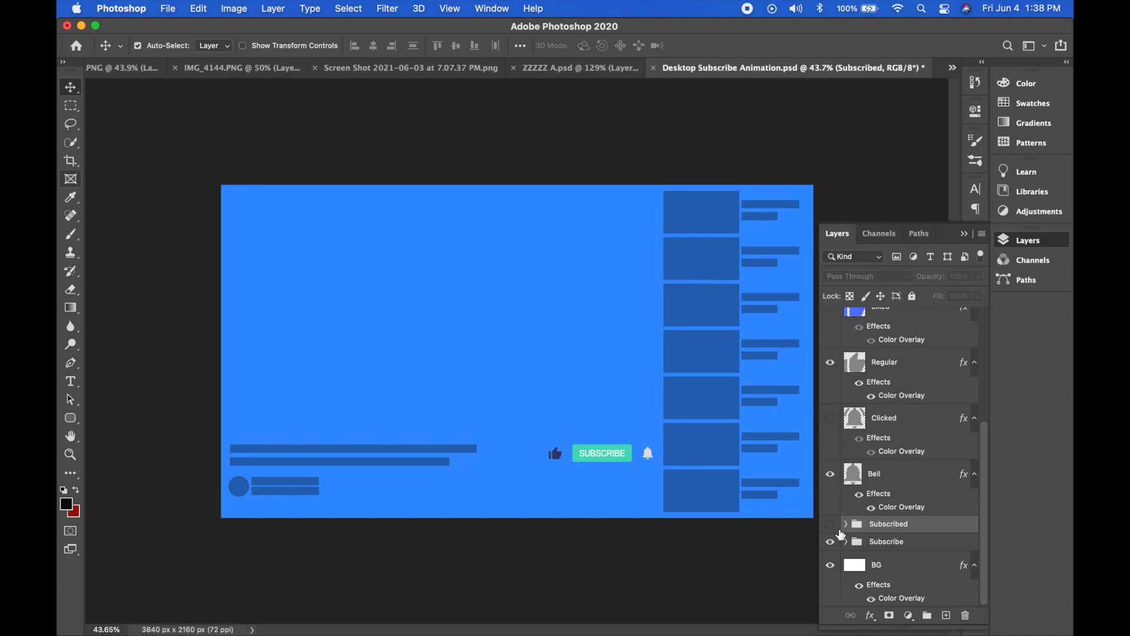
# Make the Subscribed group visible over the Subscribe button.
pyautogui.click(831, 524)
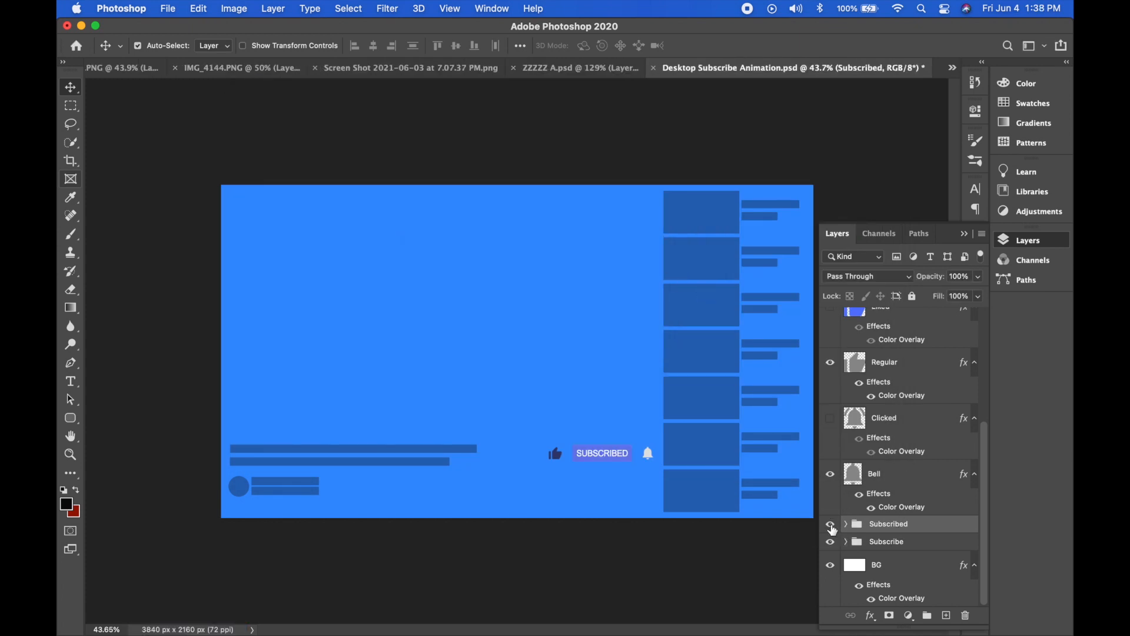
# Make the Clicked bell layer and the Liked thumbs-up layer visible.
pyautogui.click(831, 418)
pyautogui.scroll(3, 832, 425)
pyautogui.click(830, 359)
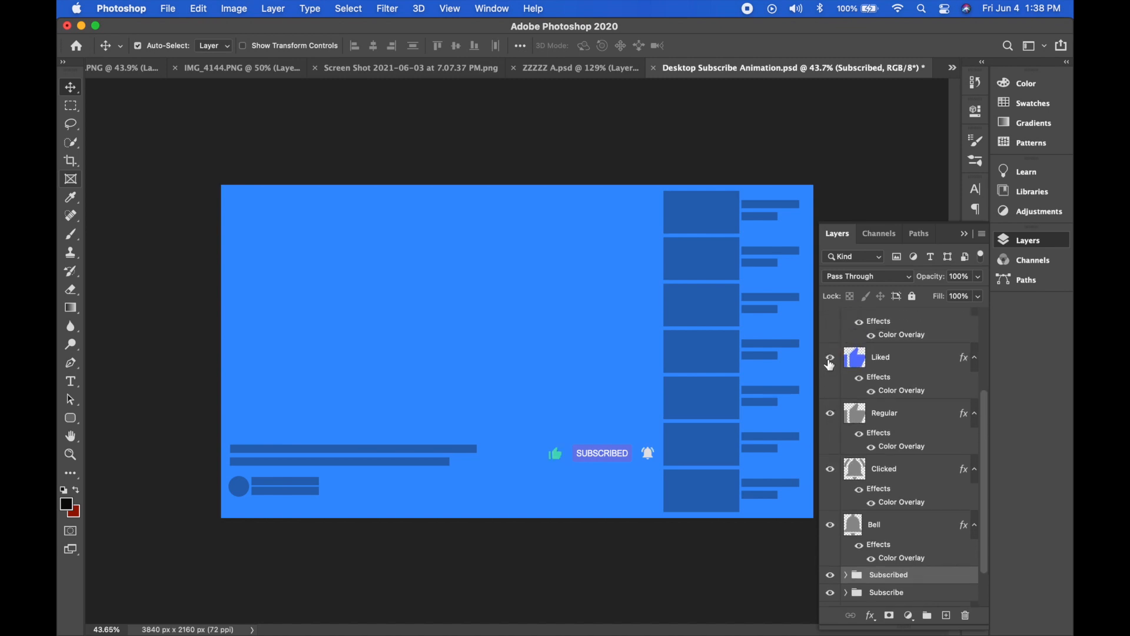
pyautogui.scroll(3, 830, 365)
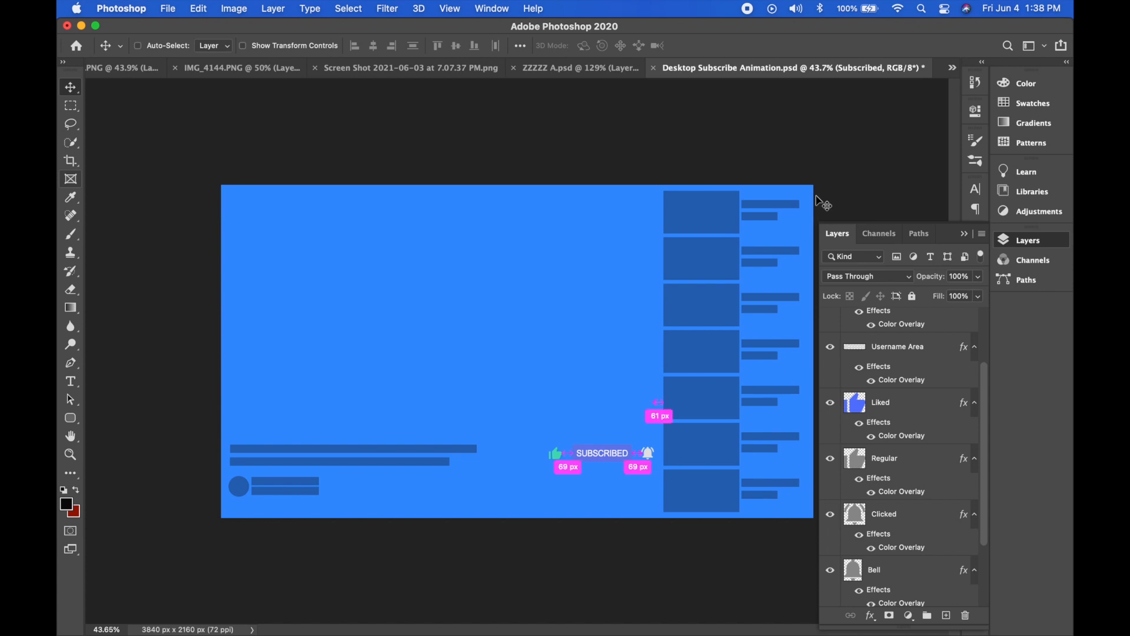
# Save the subscribed state as a PNG named "Desktop Test 2".
pyautogui.press('super+shift+s')
pyautogui.tripleClick(638, 113)
pyautogui.write('Desktop Test 2')
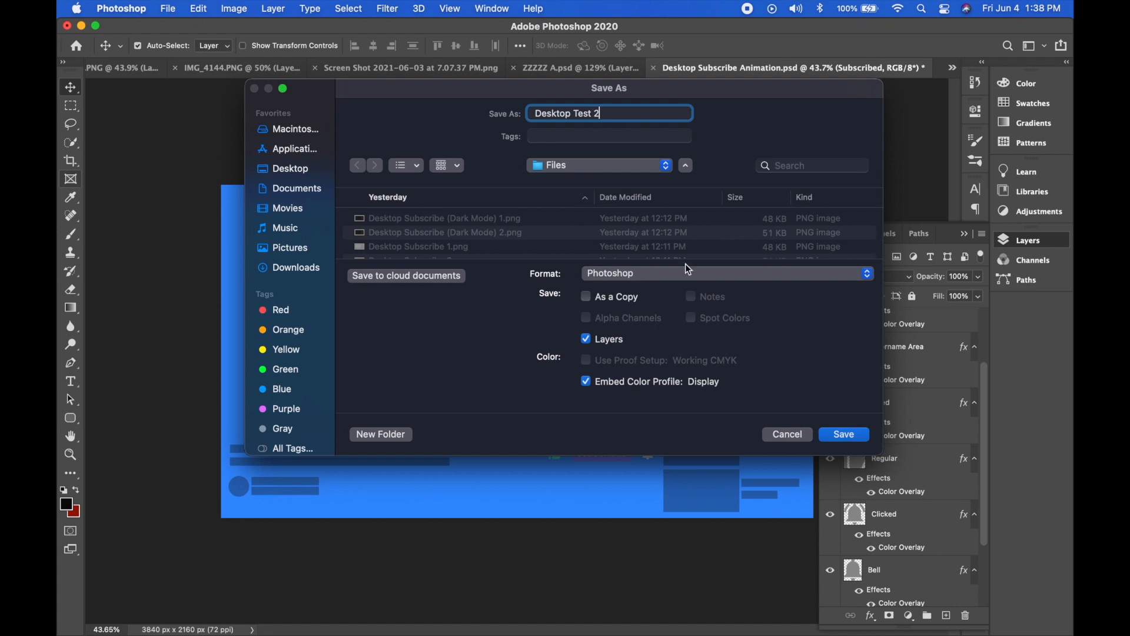
pyautogui.click(689, 269)
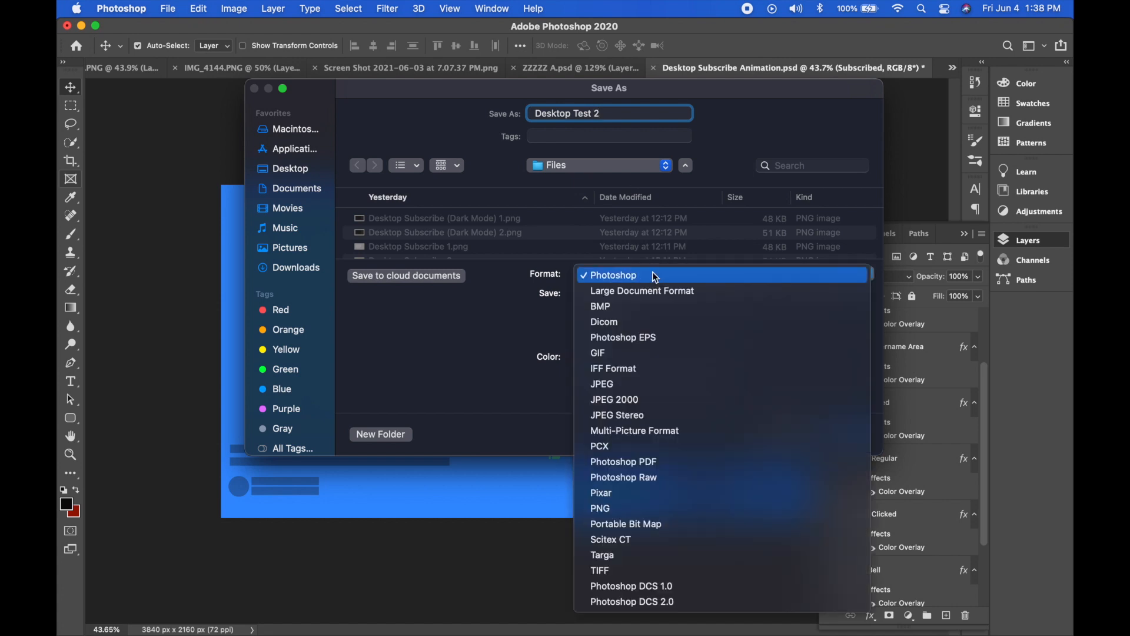
pyautogui.click(636, 504)
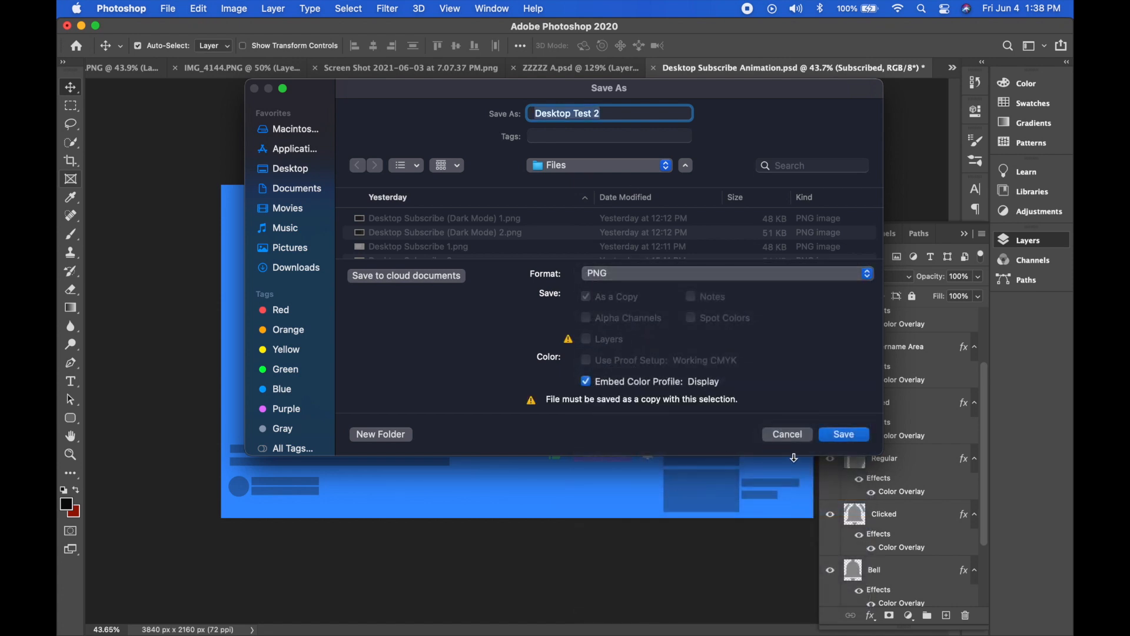
# Switch to Final Cut Pro and enlarge the timeline area to show the Desktop Subscribe clips.
pyautogui.scroll(5, 297, 539)
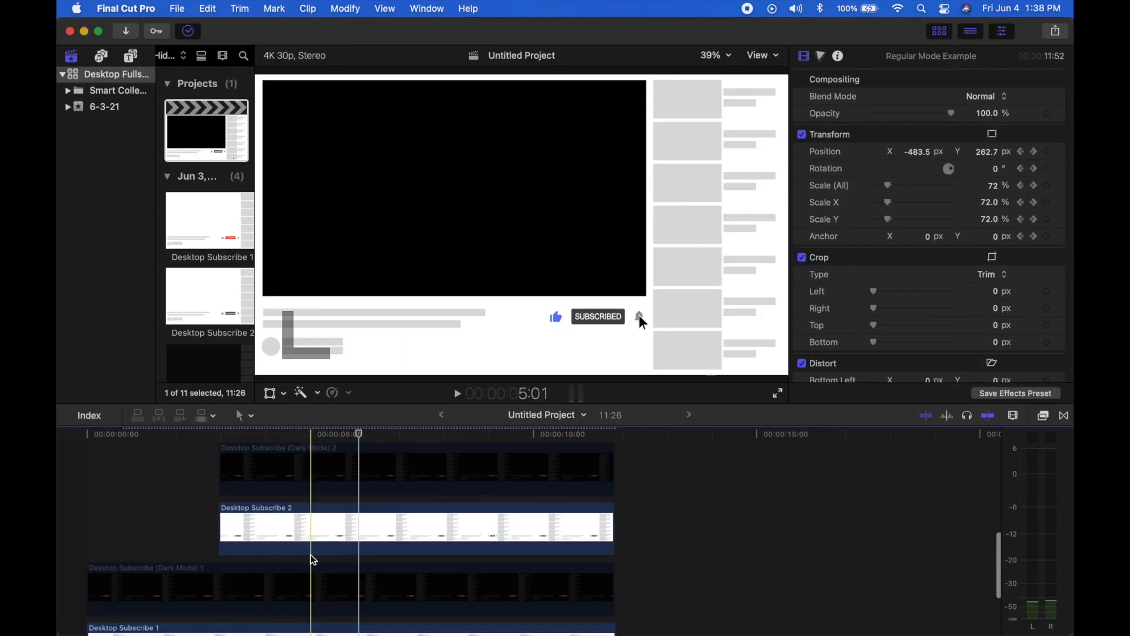
pyautogui.scroll(-3, 296, 539)
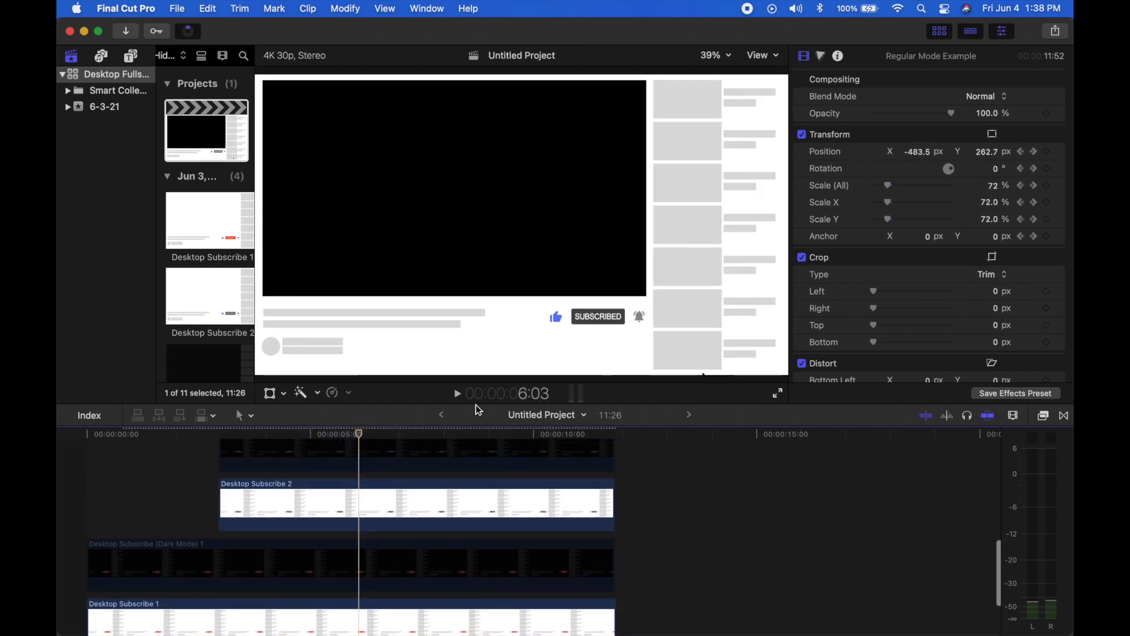
pyautogui.moveTo(471, 405); pyautogui.dragTo(469, 294)
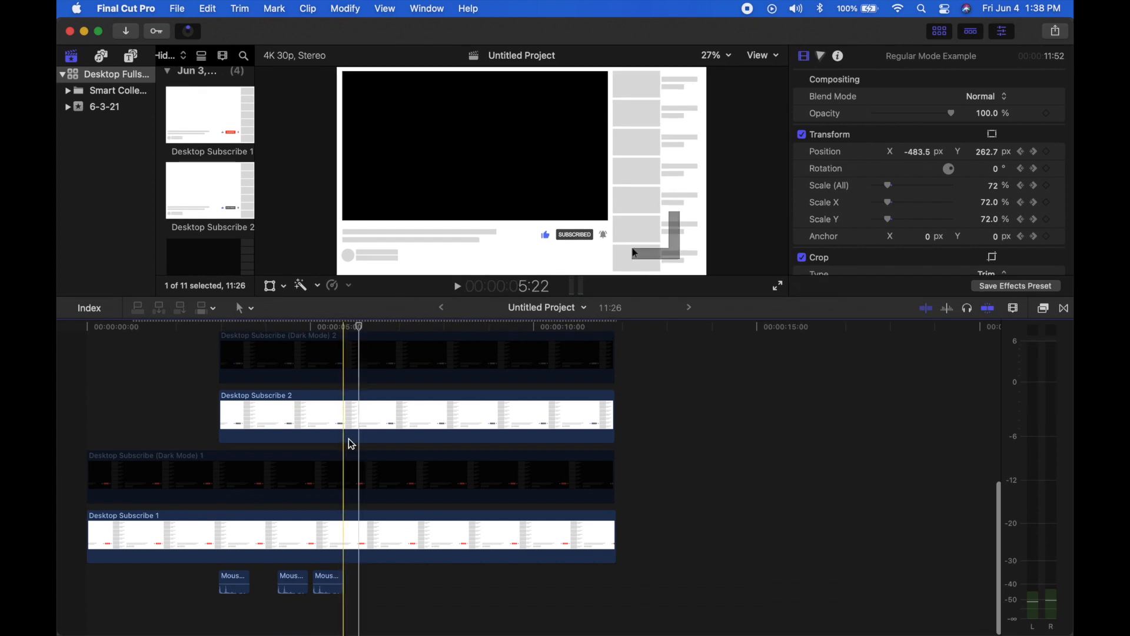
pyautogui.scroll(3, 350, 442)
# Add Desktop Test 1.png from the Desktop folder directly above the Desktop Subscribe 1 clip and extend it to that clip's end.
pyautogui.moveTo(420, 627)
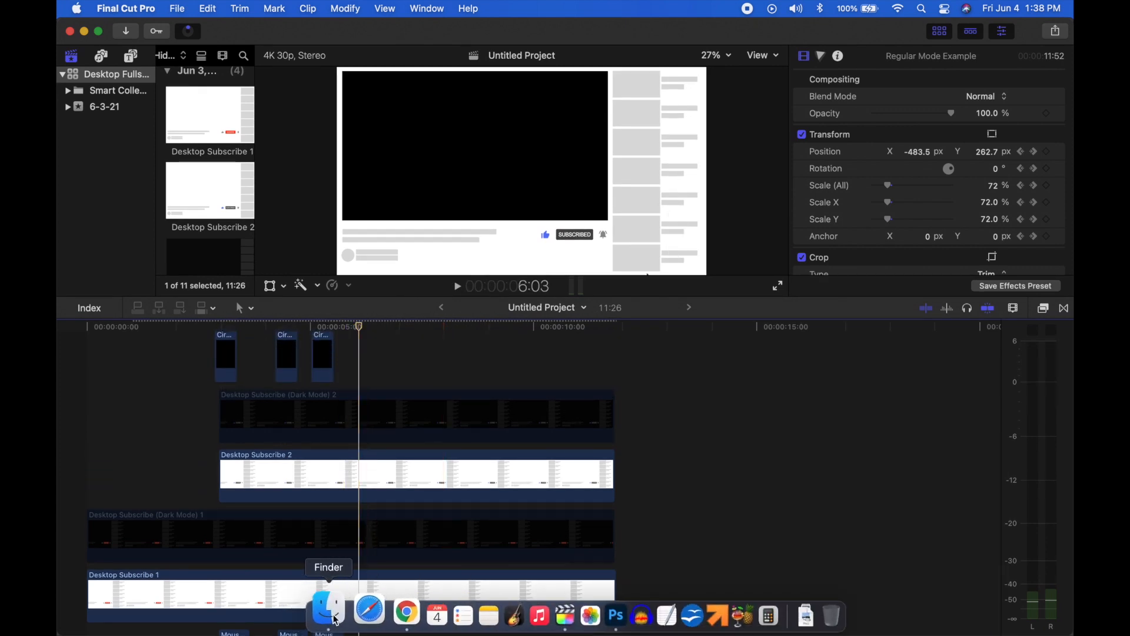
pyautogui.click(299, 615)
pyautogui.click(491, 117)
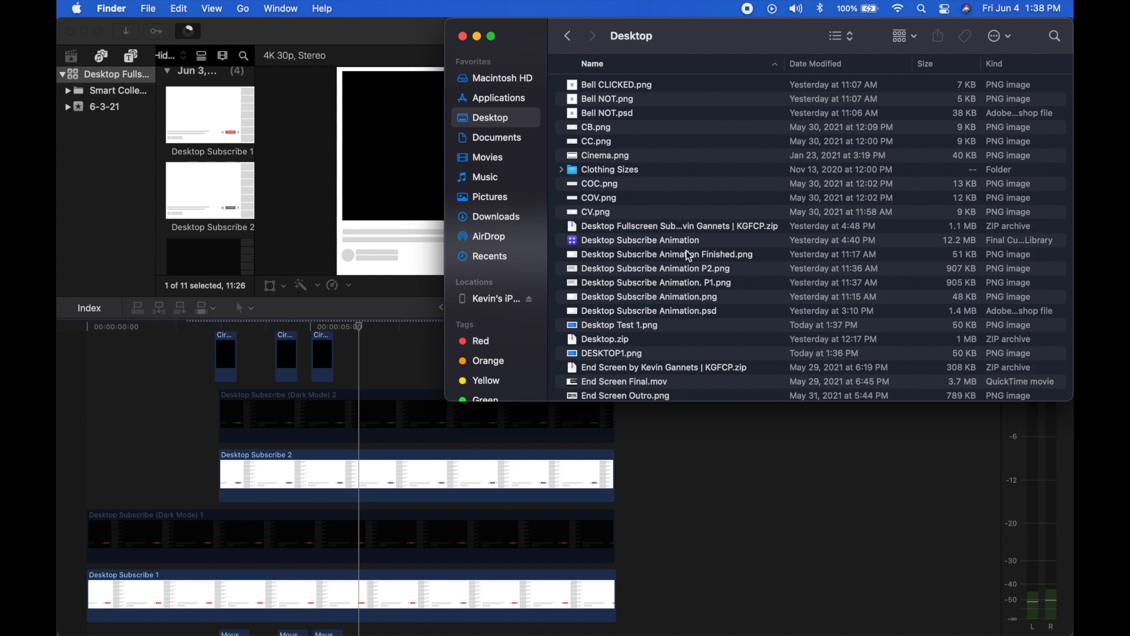
pyautogui.scroll(-5, 683, 254)
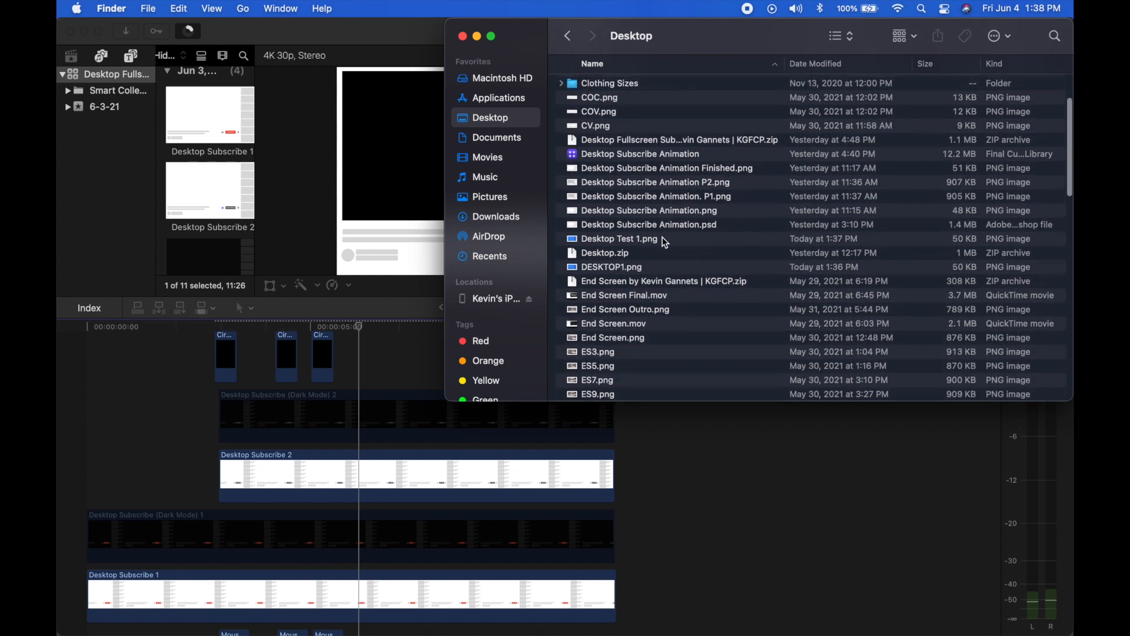
pyautogui.moveTo(658, 245); pyautogui.dragTo(90, 583)
pyautogui.click(307, 501)
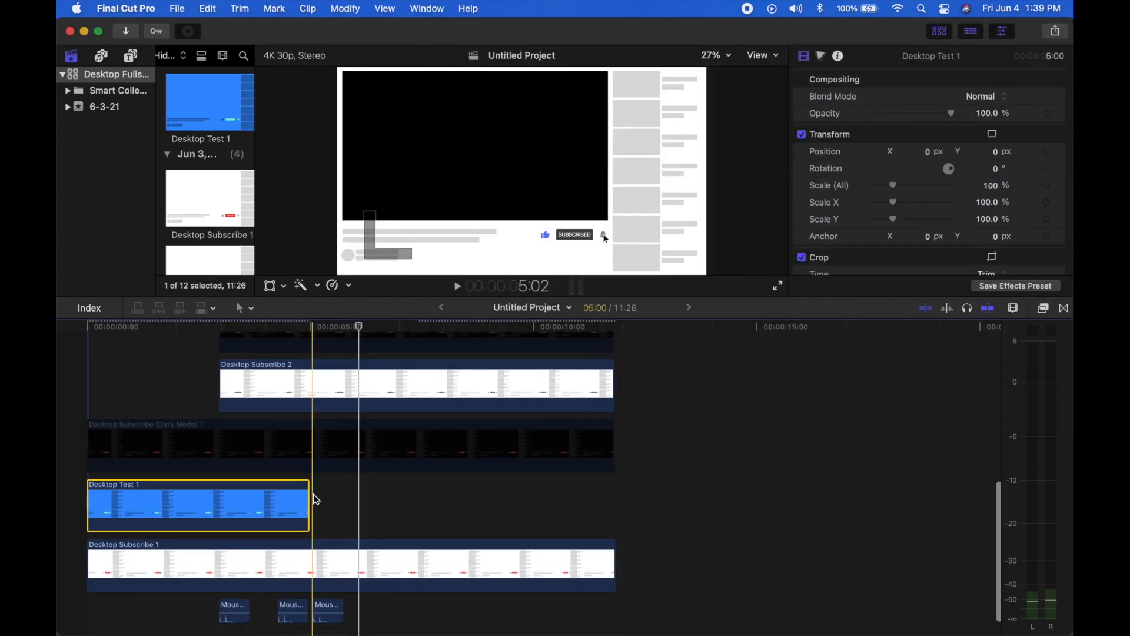
pyautogui.moveTo(308, 501); pyautogui.dragTo(613, 500)
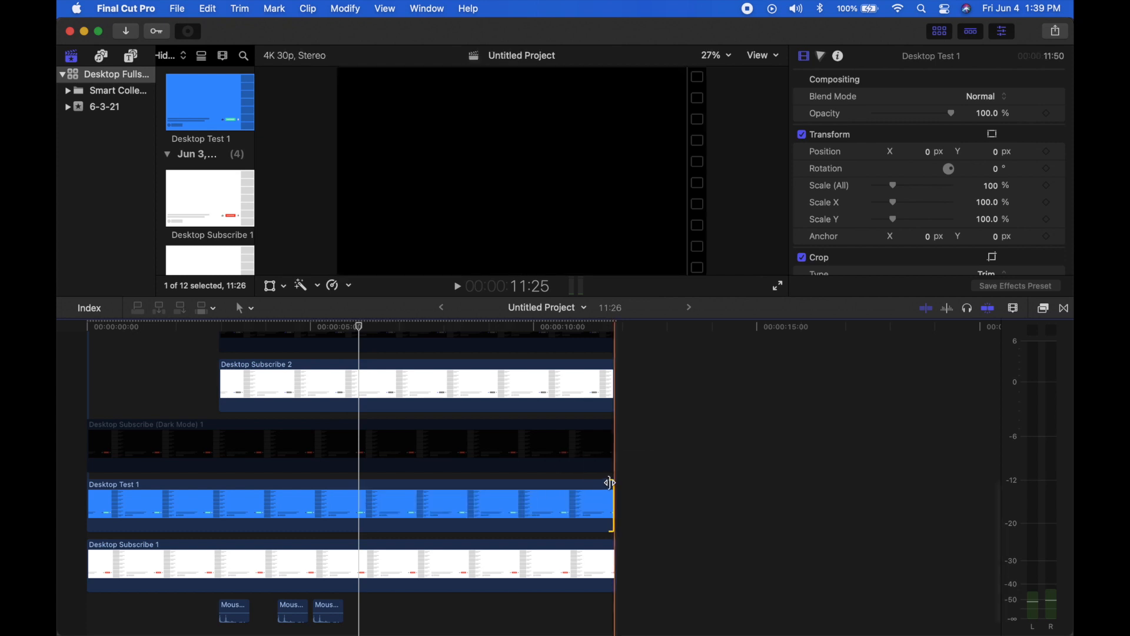
# Add Desktop Test 2.png from the Desktop folder directly above the Desktop Subscribe 2 clip and extend it to that clip's end.
pyautogui.scroll(2, 421, 524)
pyautogui.press('super+Tab')
pyautogui.scroll(3, 607, 310)
pyautogui.click(627, 282)
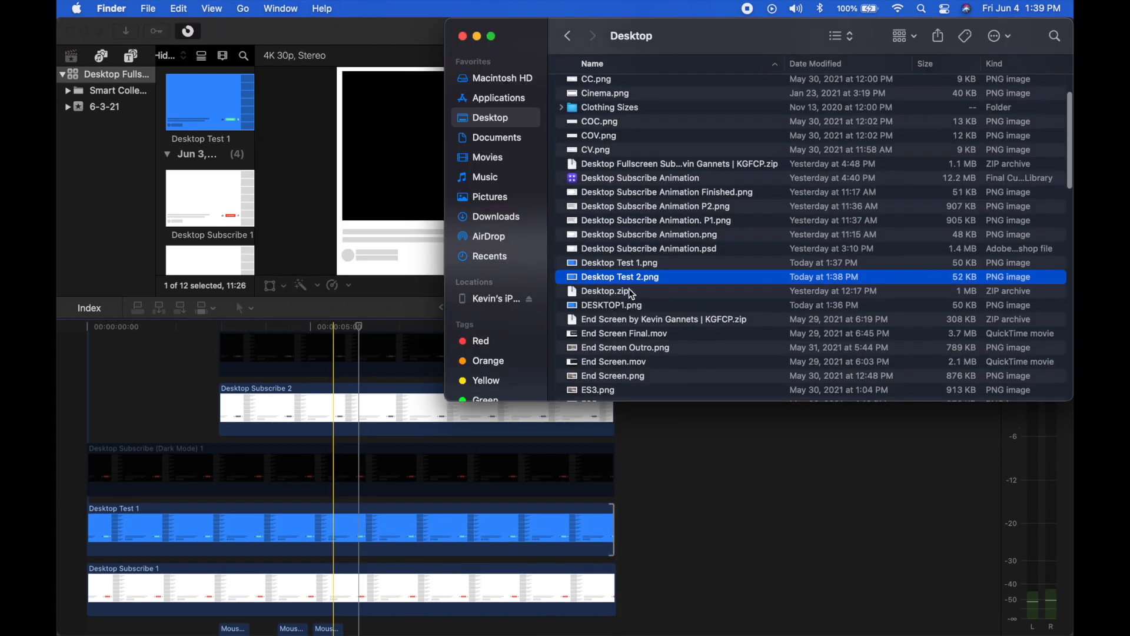
pyautogui.moveTo(653, 280); pyautogui.dragTo(219, 408)
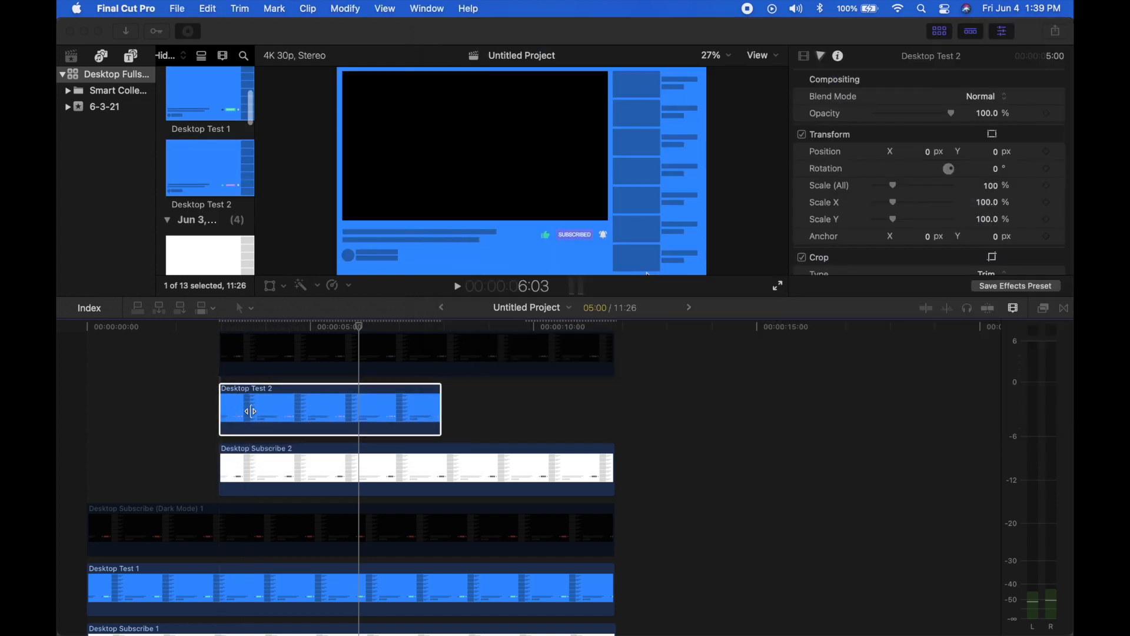
pyautogui.moveTo(441, 425); pyautogui.dragTo(613, 412)
# Copy the Desktop Subscribe 1 clip and paste its effects onto the Desktop Test 1 clip.
pyautogui.scroll(-5, 328, 429)
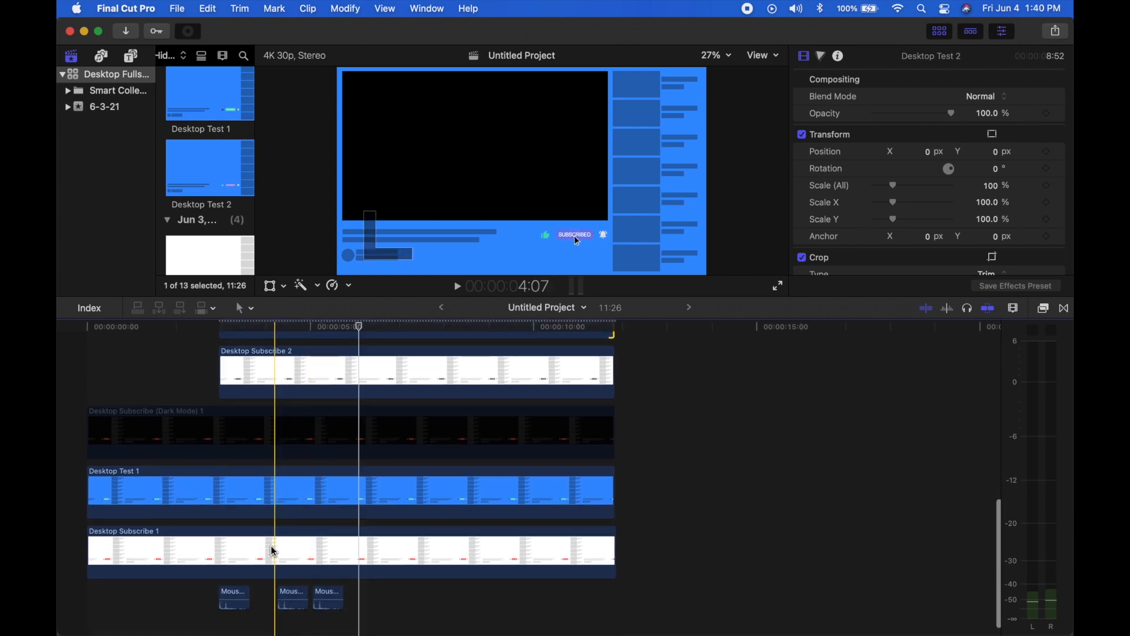
pyautogui.click(274, 552)
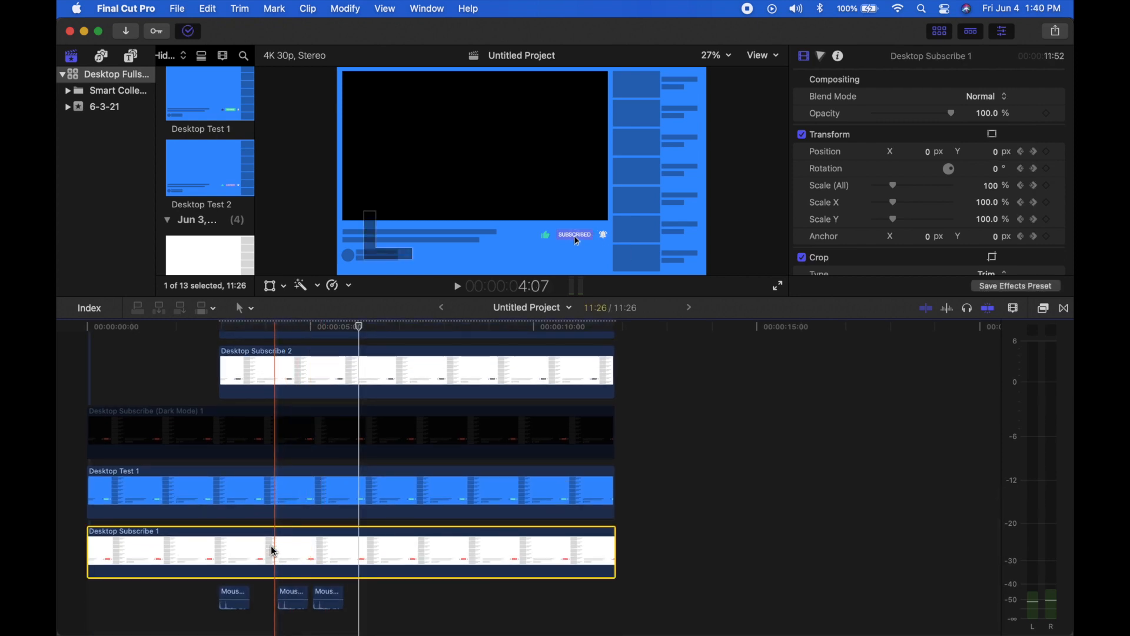
pyautogui.press('super+c')
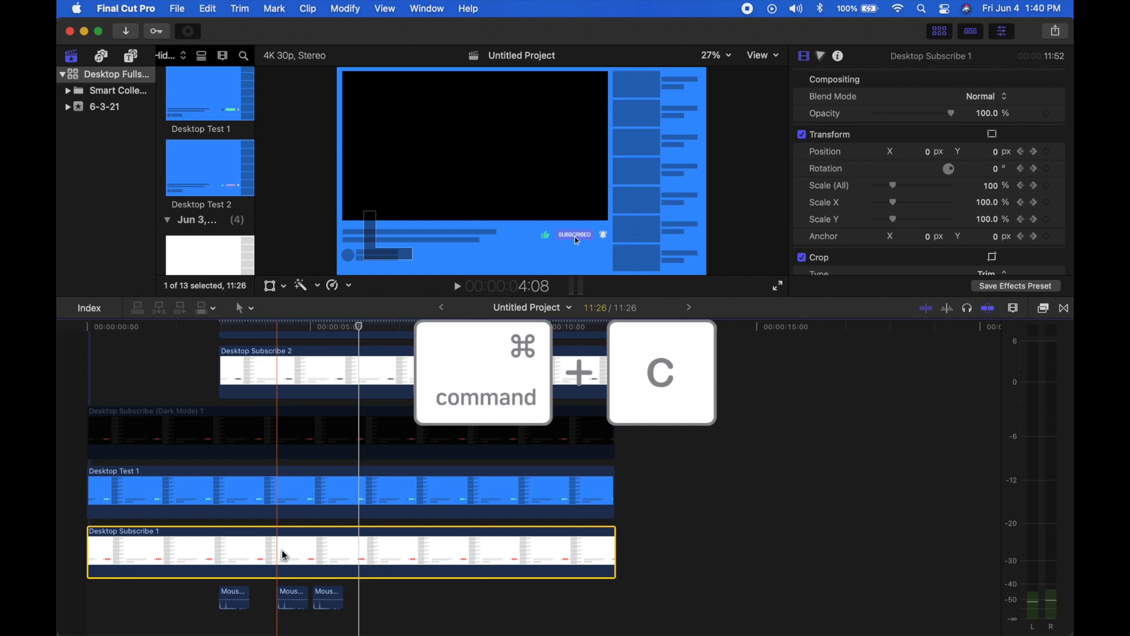
pyautogui.click(280, 495)
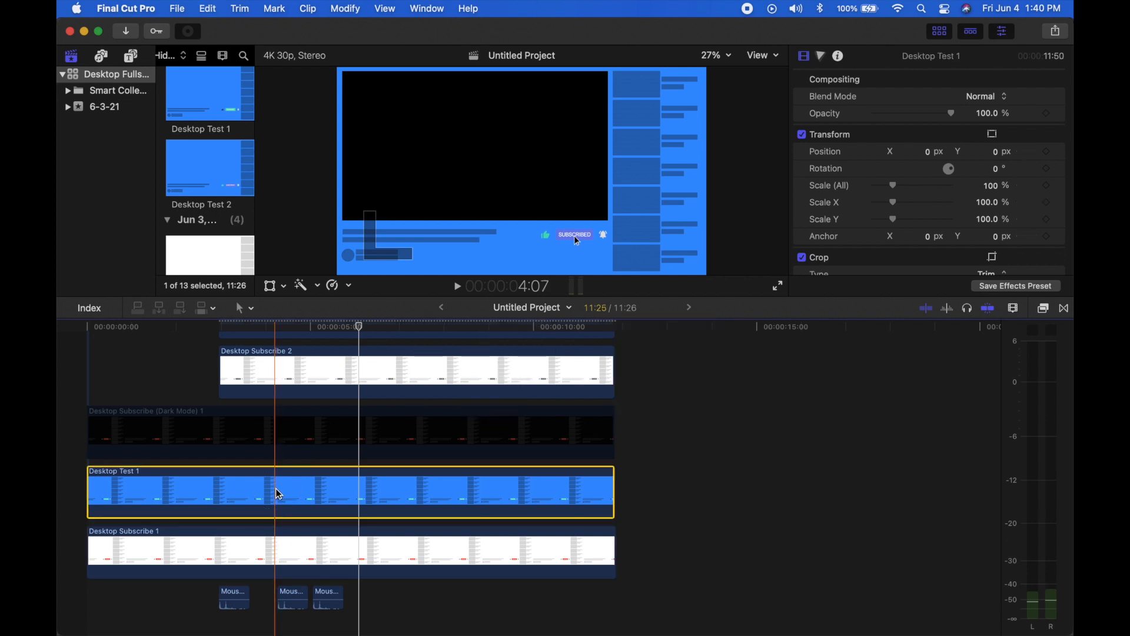
pyautogui.press('alt+super+v')
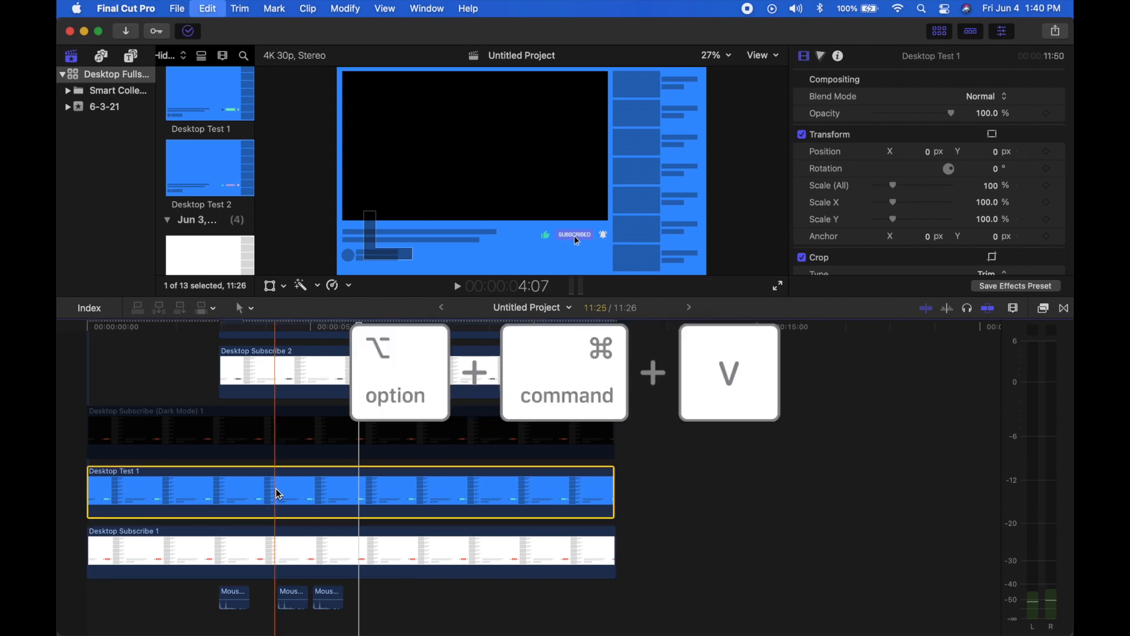
# Select the Desktop Subscribe 2 clip, and disable the Regular Mode Example clip above the Dark Mode Example clip.
pyautogui.scroll(2, 279, 493)
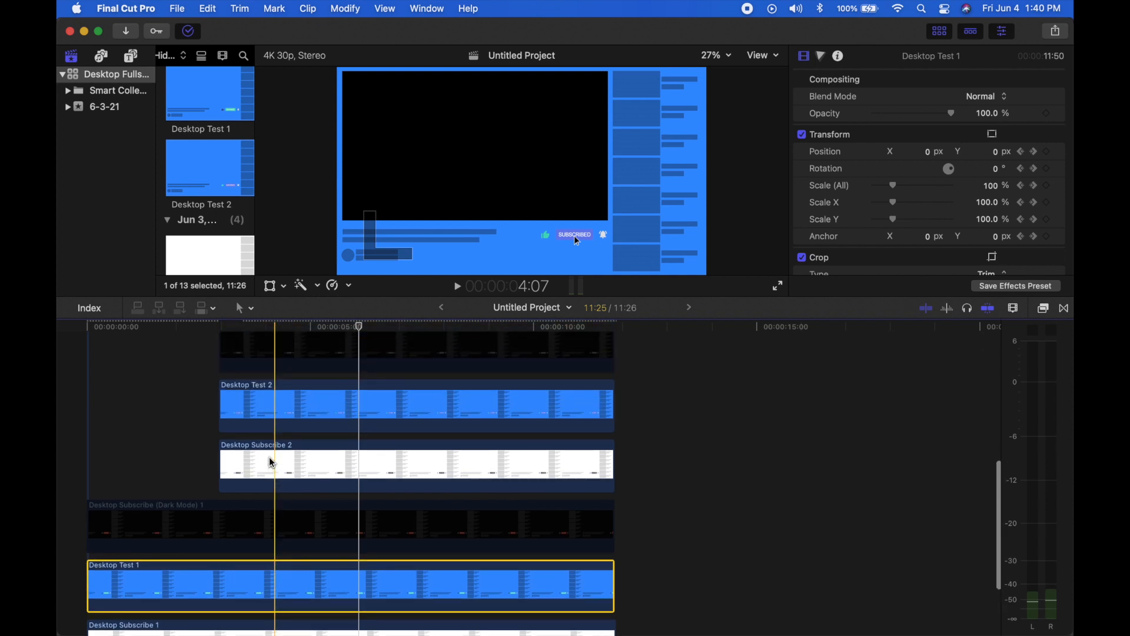
pyautogui.click(270, 462)
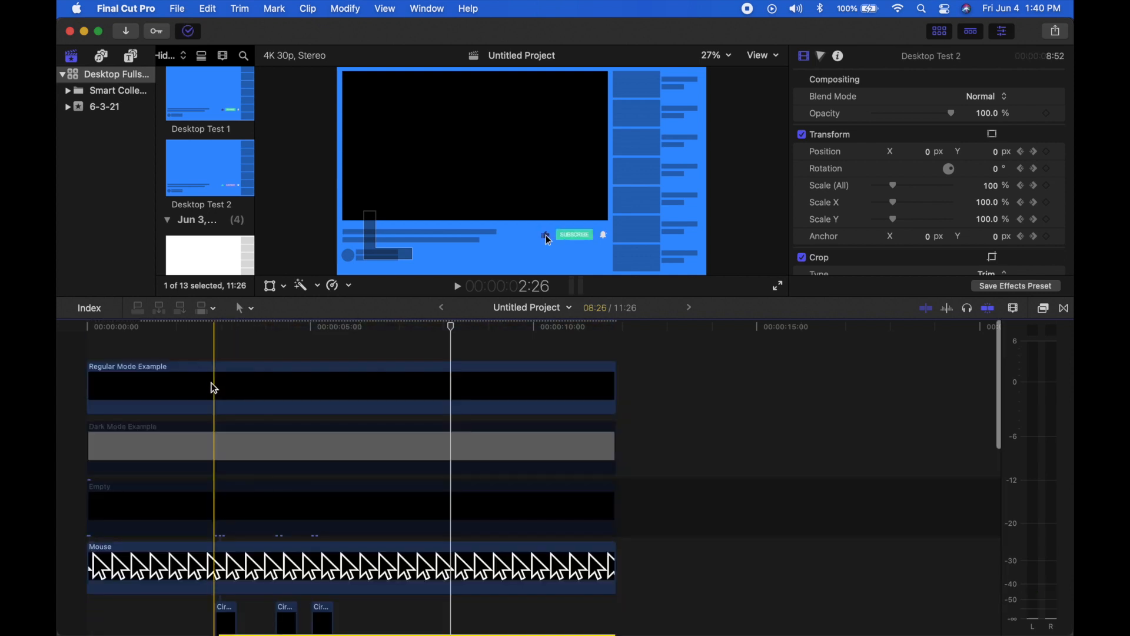
pyautogui.click(215, 389)
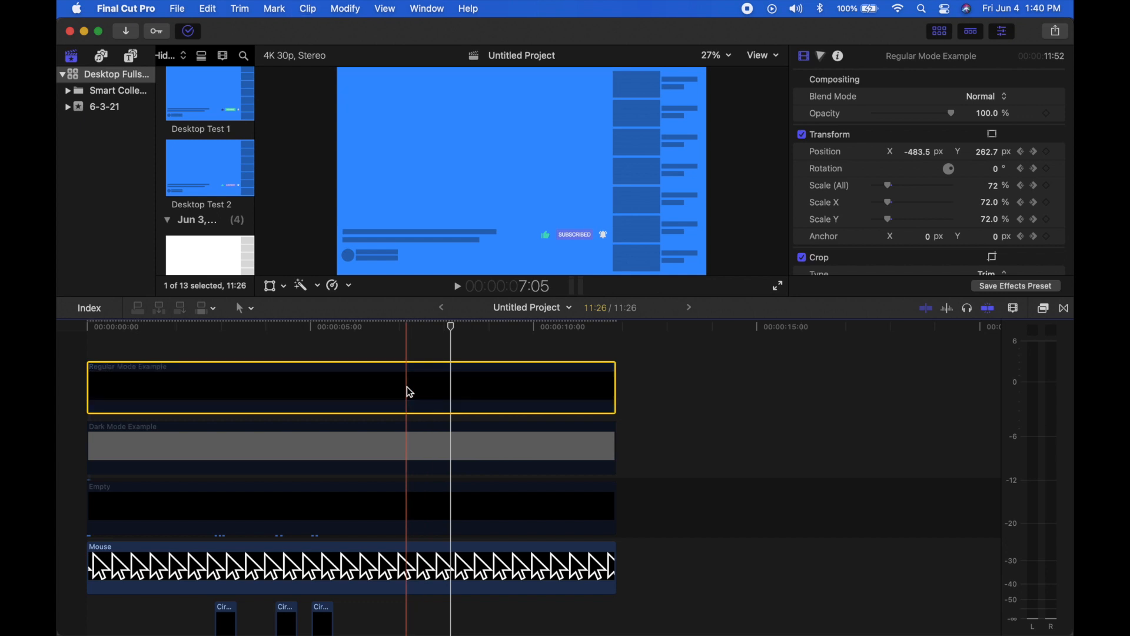
pyautogui.click(420, 434)
pyautogui.click(406, 389)
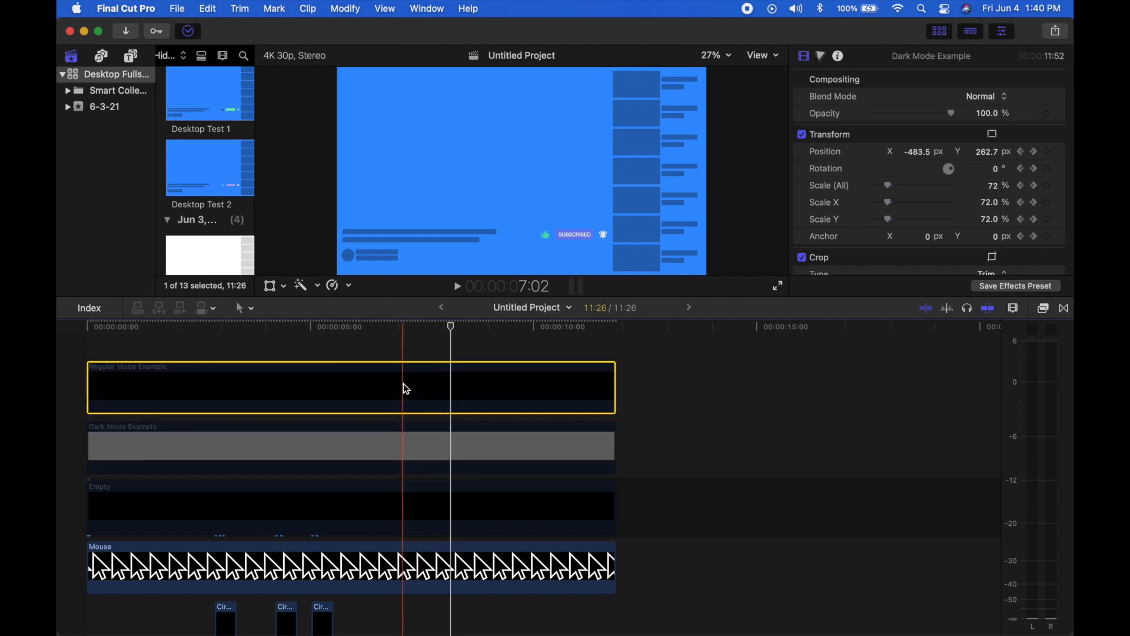
pyautogui.click(371, 349)
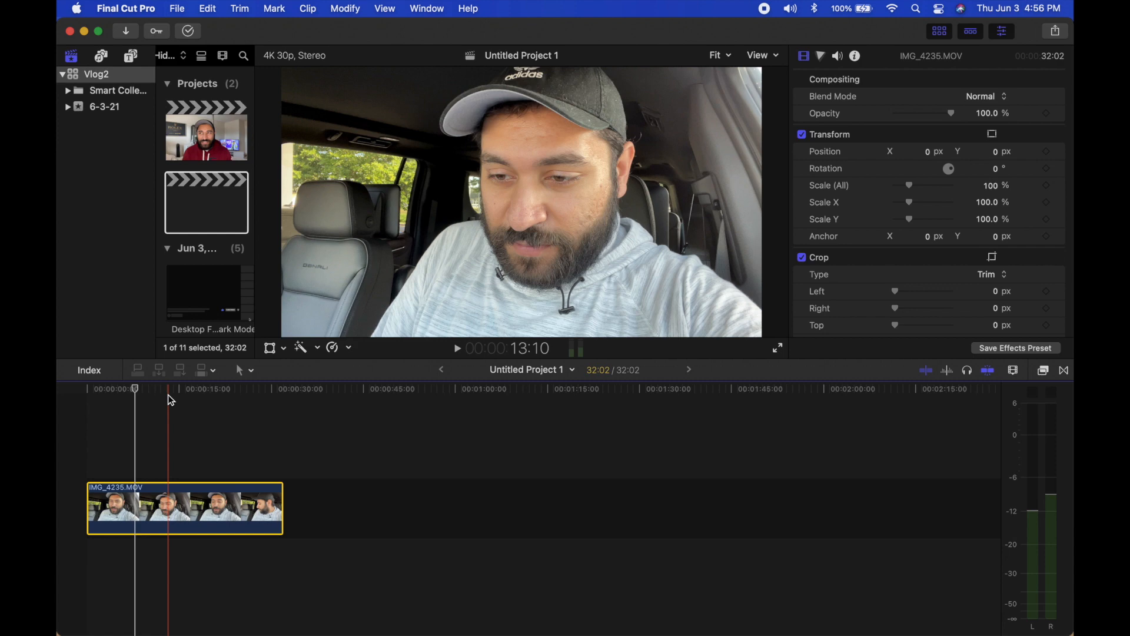
# Set the playhead to 6:16 and add the Fullscreen Subscribe Dark video beneath IMG_4235.MOV at that point.
pyautogui.moveTo(137, 387)
pyautogui.mouseDown()
pyautogui.moveTo(121, 387)
pyautogui.moveTo(130, 391)
pyautogui.mouseUp()
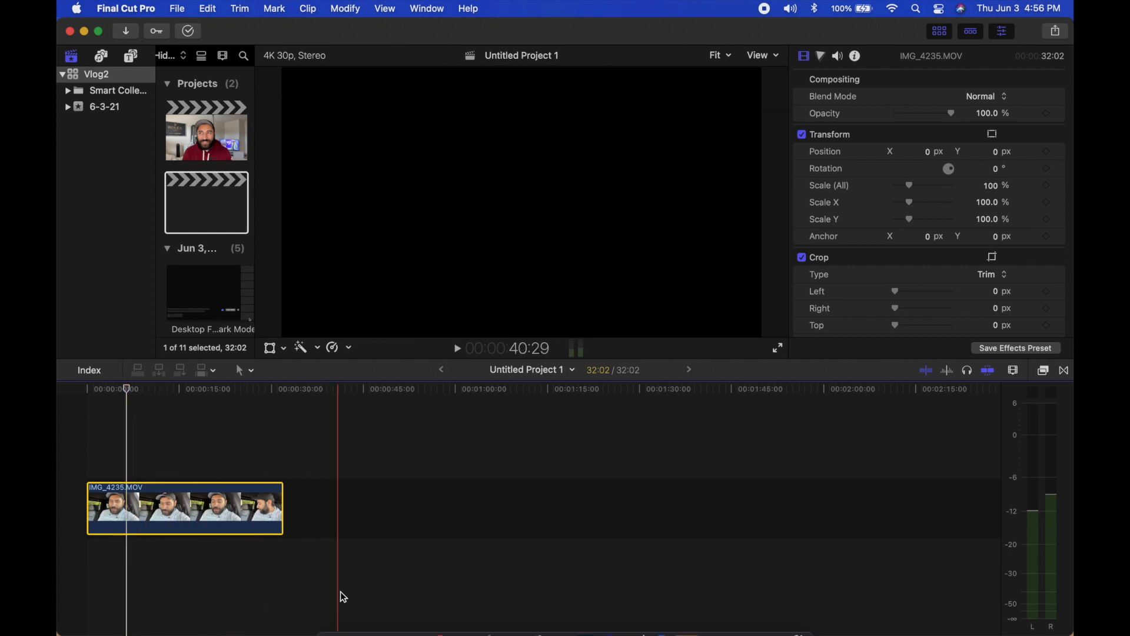
pyautogui.click(336, 614)
pyautogui.moveTo(730, 117); pyautogui.dragTo(134, 565)
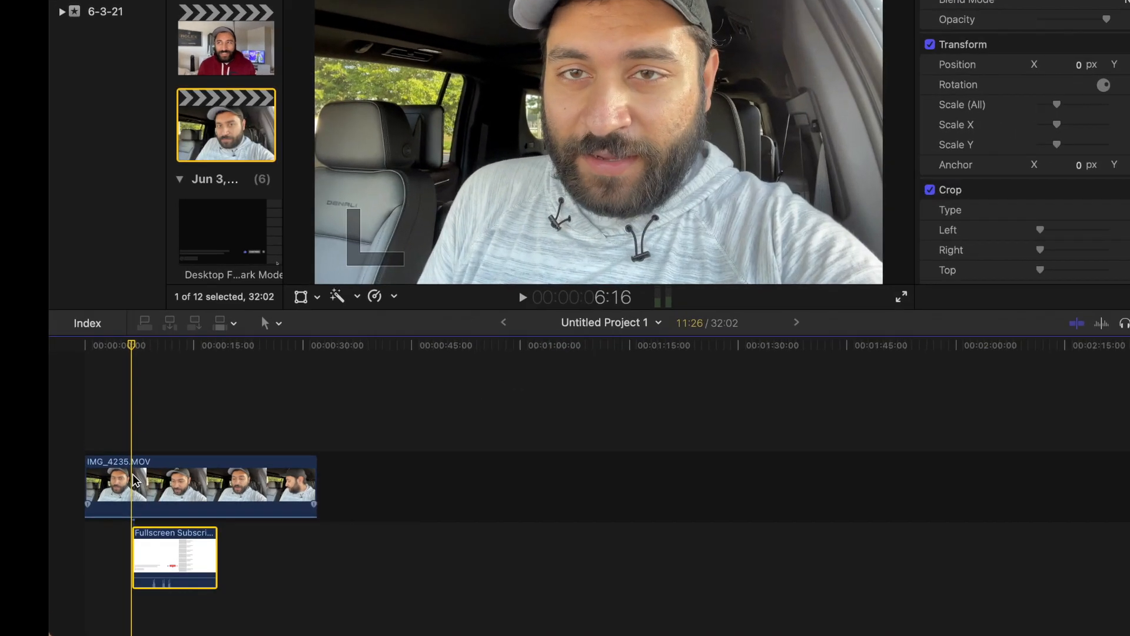
# Split IMG_4235.MOV at the start of the Fullscreen Subscribe Dark clip and select its second part.
pyautogui.click(131, 501)
pyautogui.press('s')
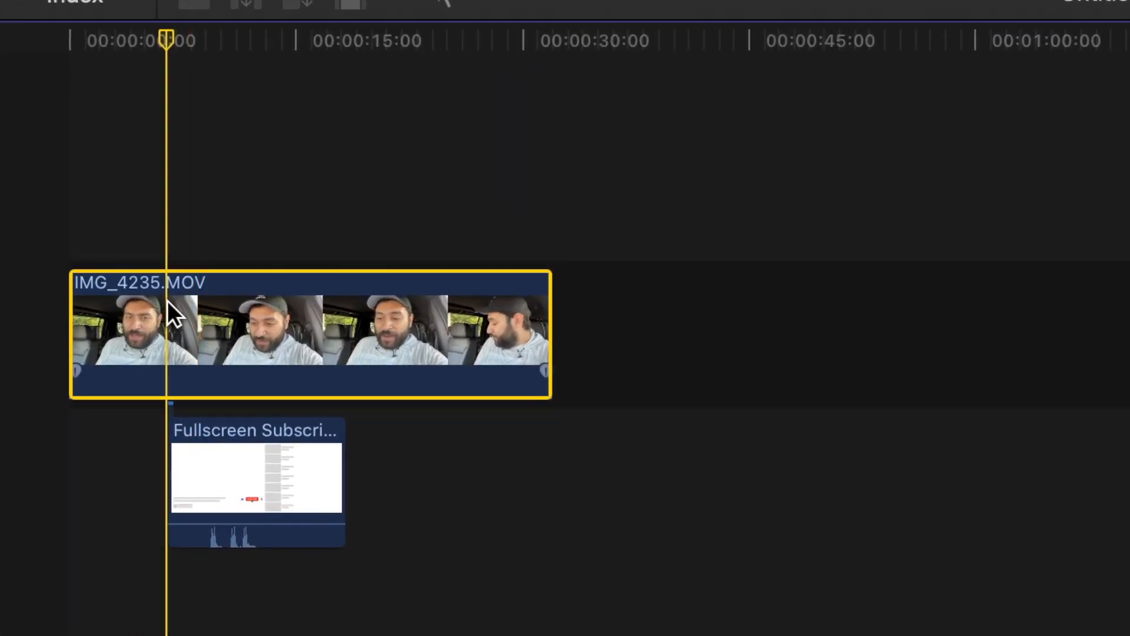
pyautogui.press('super+b')
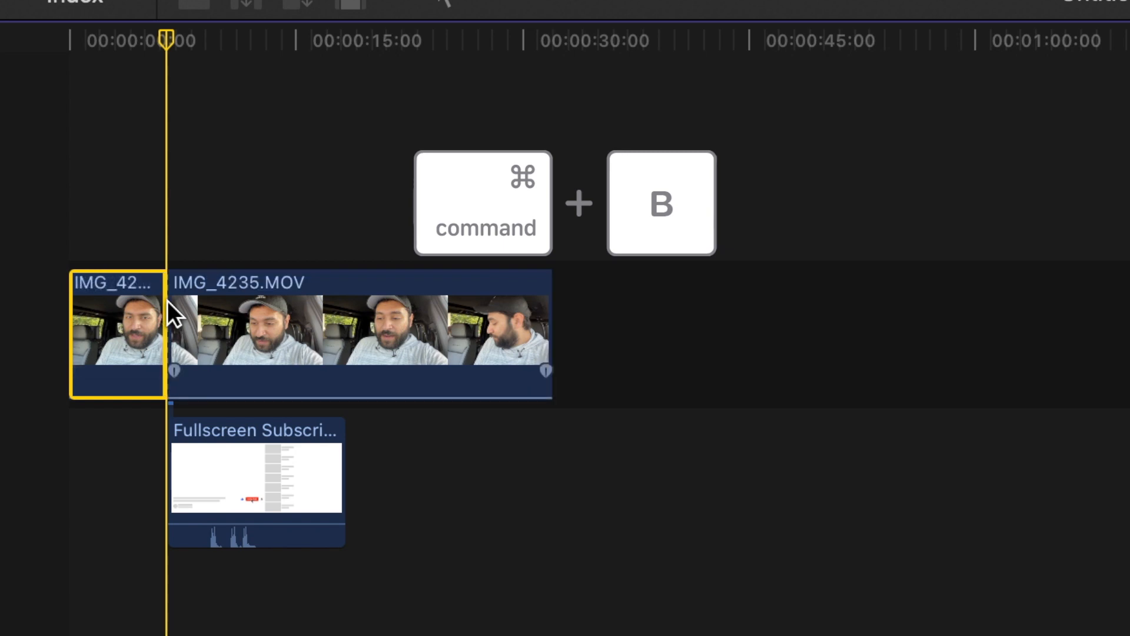
pyautogui.click(211, 289)
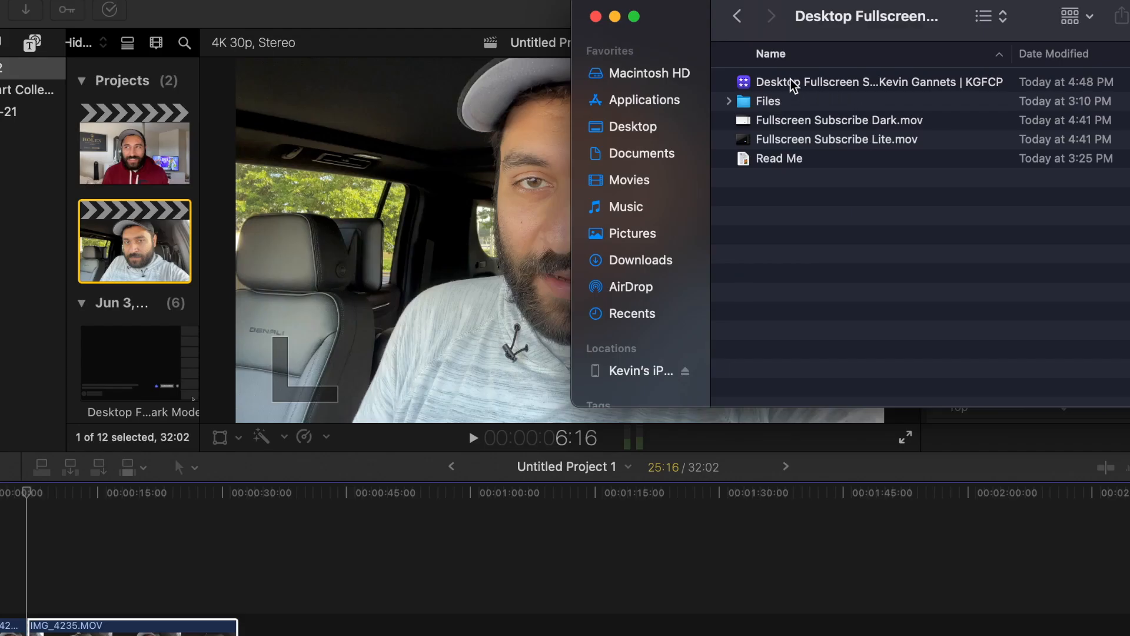
# Open the Desktop Fullscreen Subscribe library from its downloaded folder and open its Untitled Project.
pyautogui.doubleClick(794, 86)
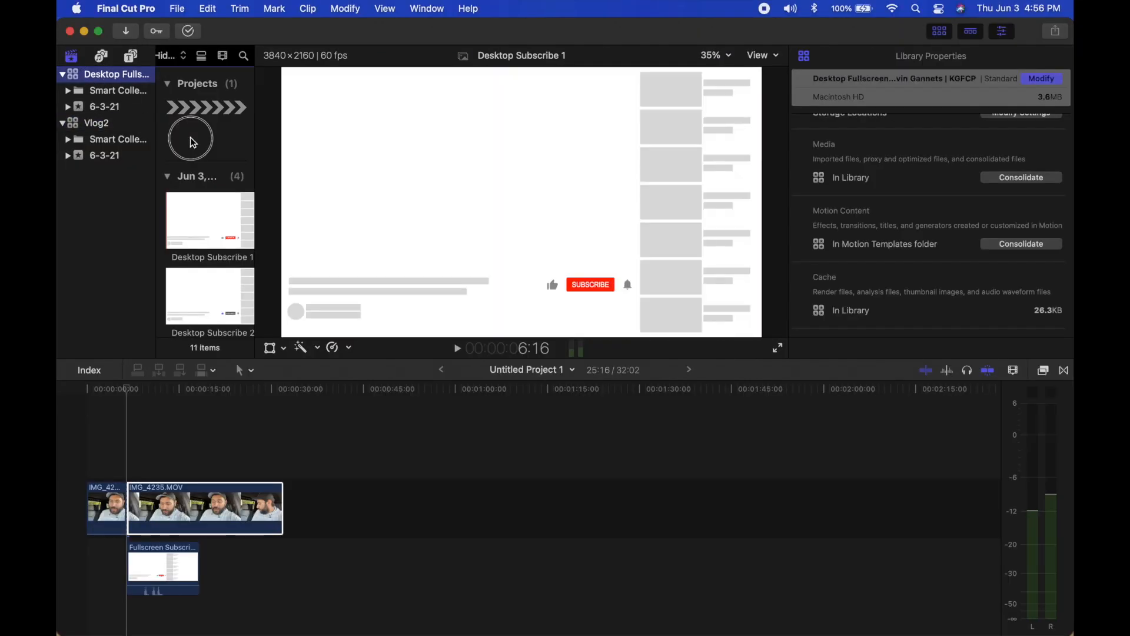
pyautogui.doubleClick(190, 136)
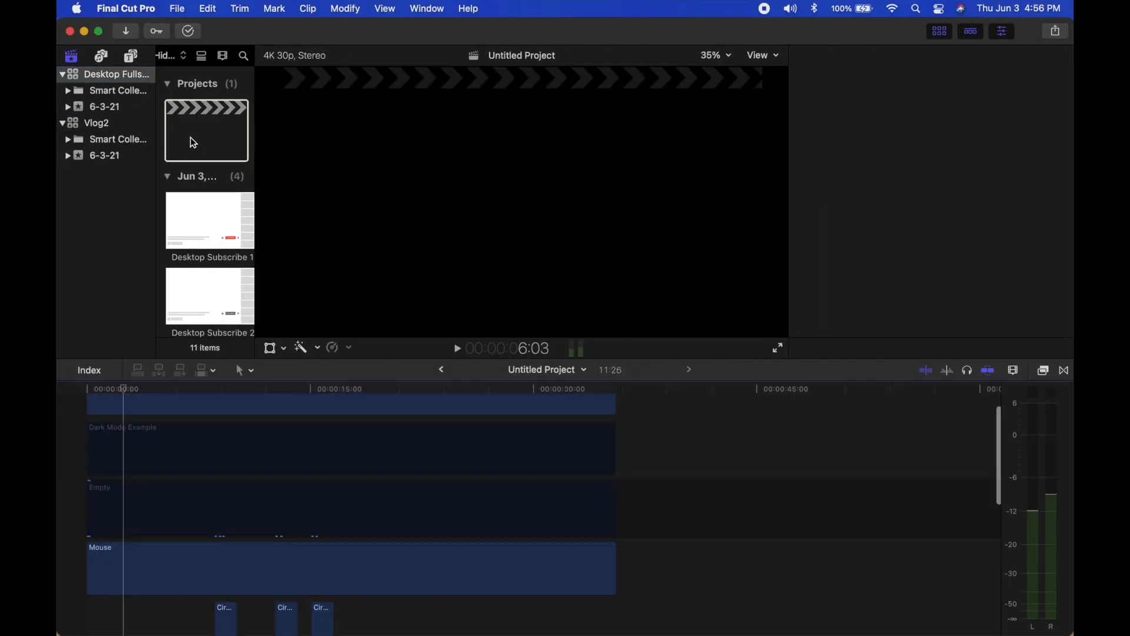
pyautogui.scroll(2, 179, 488)
pyautogui.scroll(-5, 179, 489)
pyautogui.scroll(5, 179, 489)
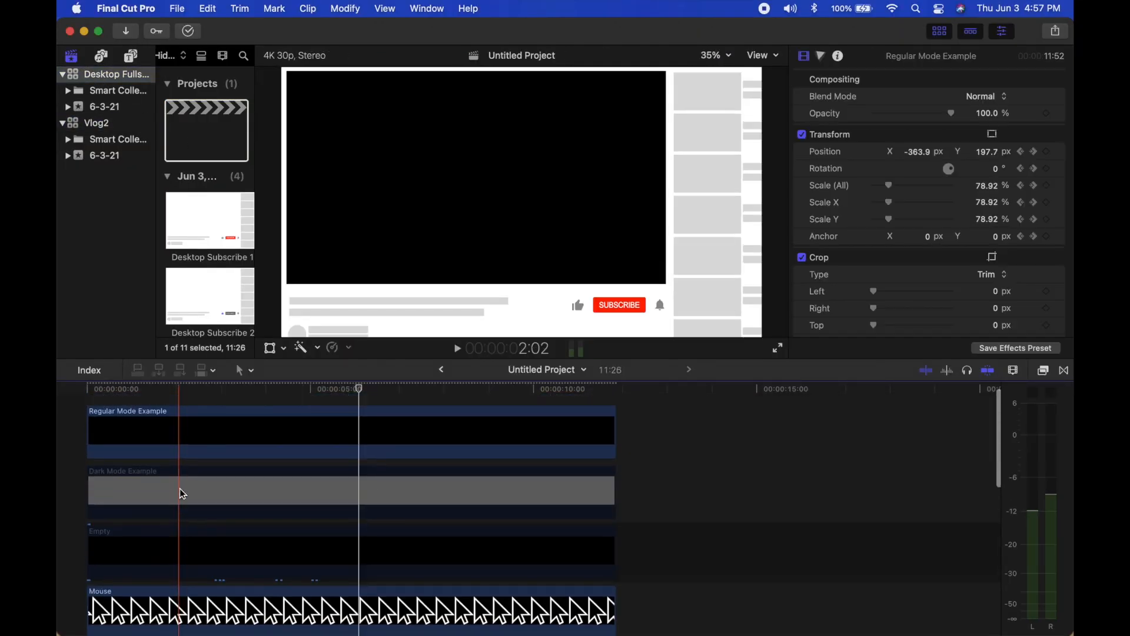
# Copy the Regular Mode Example clip from the template project's timeline.
pyautogui.click(198, 396)
pyautogui.click(200, 474)
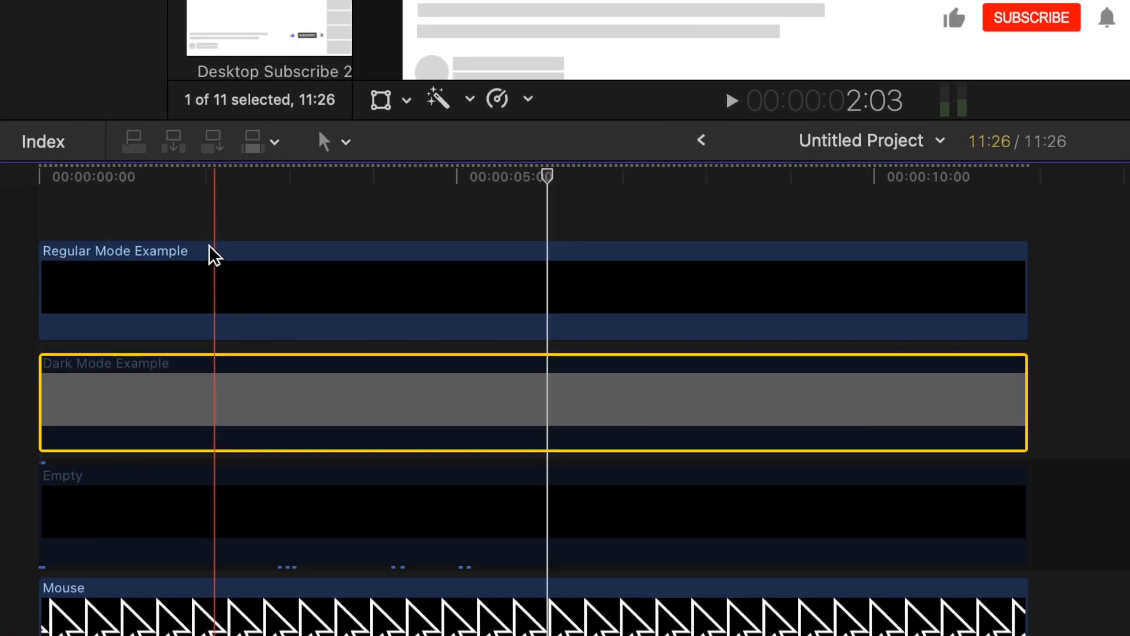
pyautogui.click(197, 381)
pyautogui.click(207, 406)
pyautogui.click(203, 293)
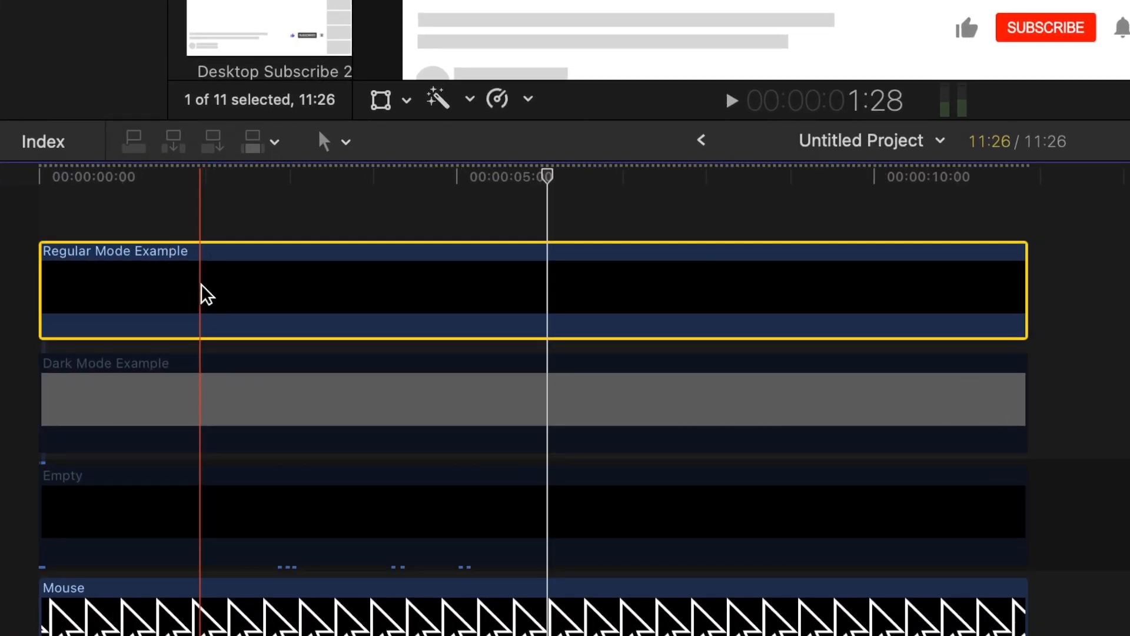
pyautogui.press('super+c')
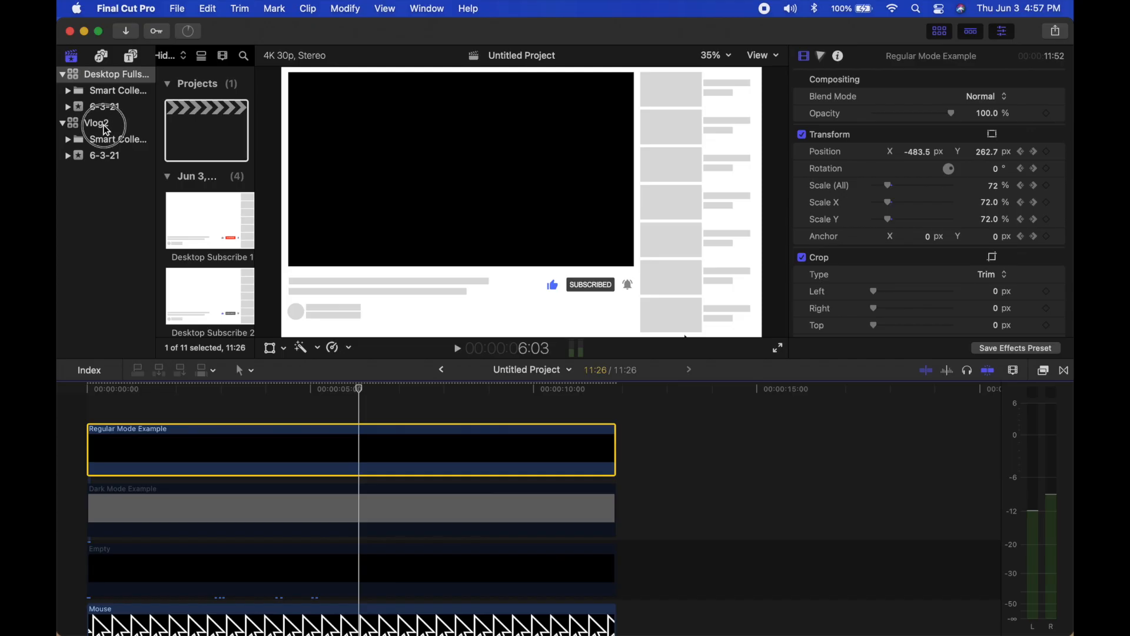
# Paste the copied clip's effects onto the second part of IMG_4235.MOV in Vlog2's Untitled Project 1 and play the result.
pyautogui.click(97, 123)
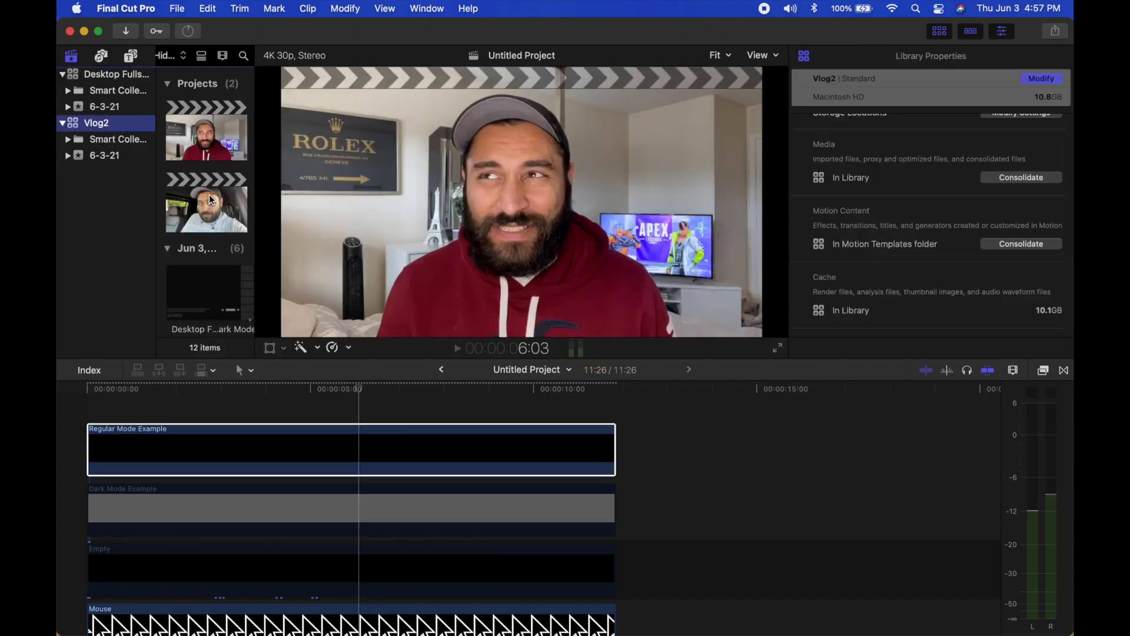
pyautogui.doubleClick(210, 200)
pyautogui.press('alt+super+v')
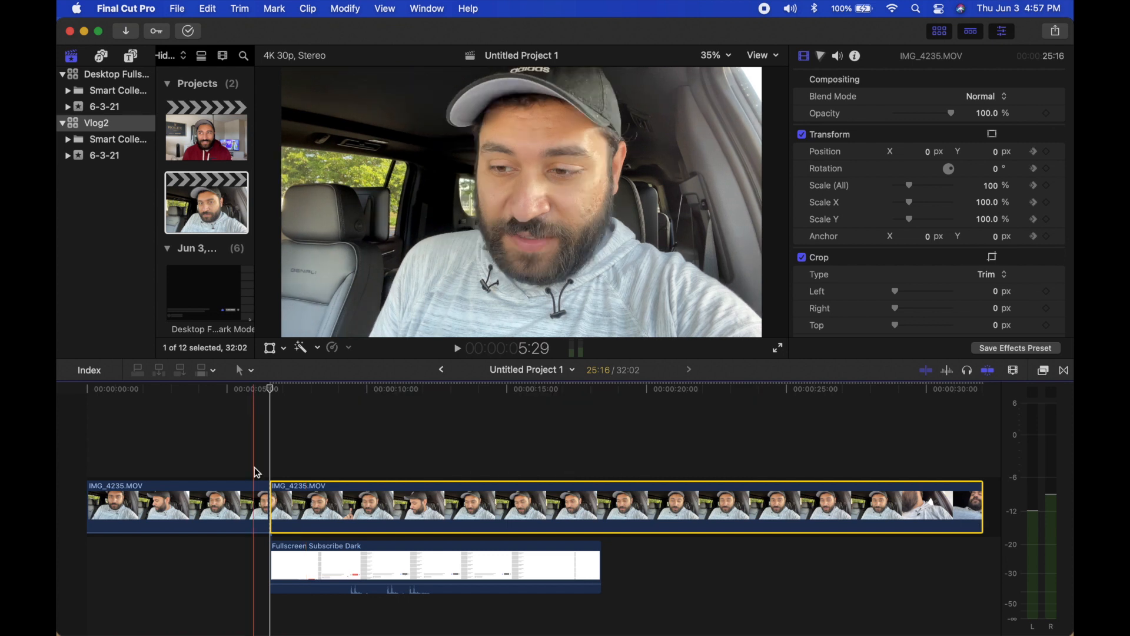
pyautogui.press('space')
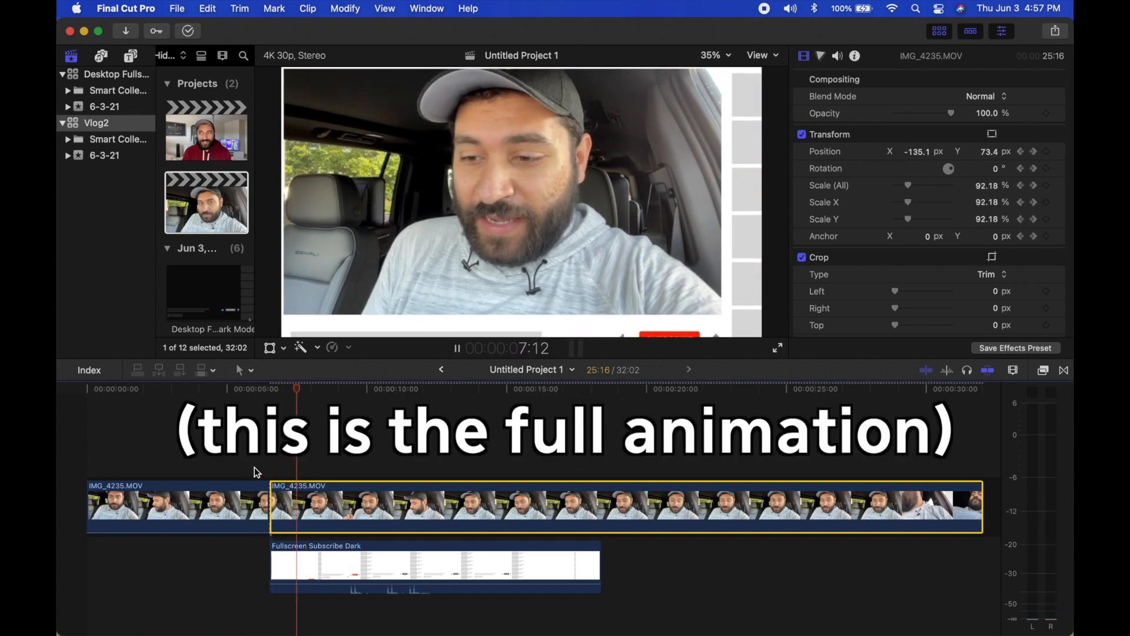